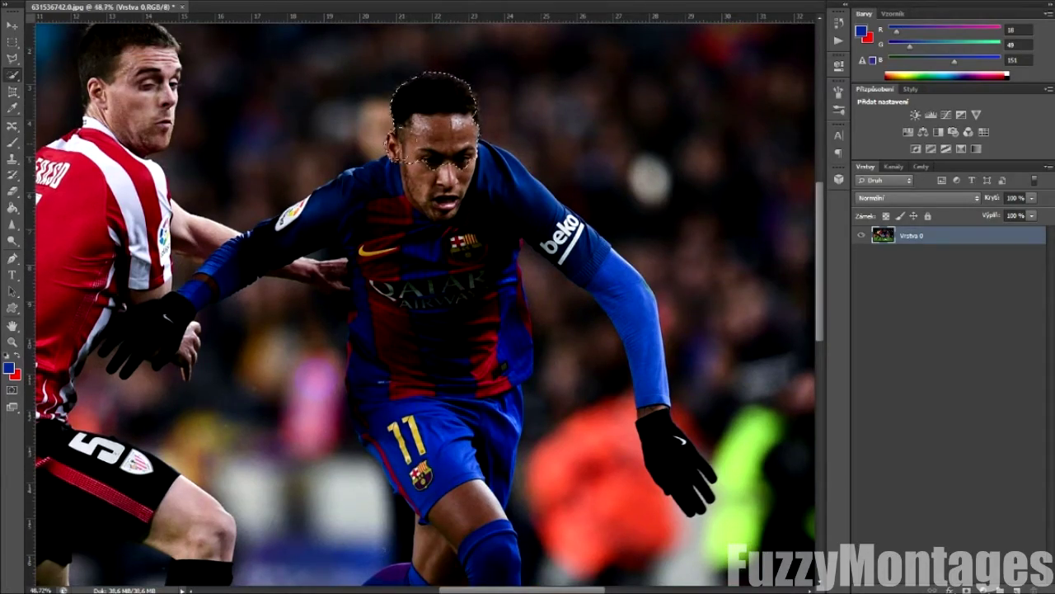
Step: Extend the quick selection around the Barcelona player's hair and ear, following the head's outline closely
{"action": "scroll", "coordinate": [397, 156], "scroll_direction": "up", "scroll_amount": 3}
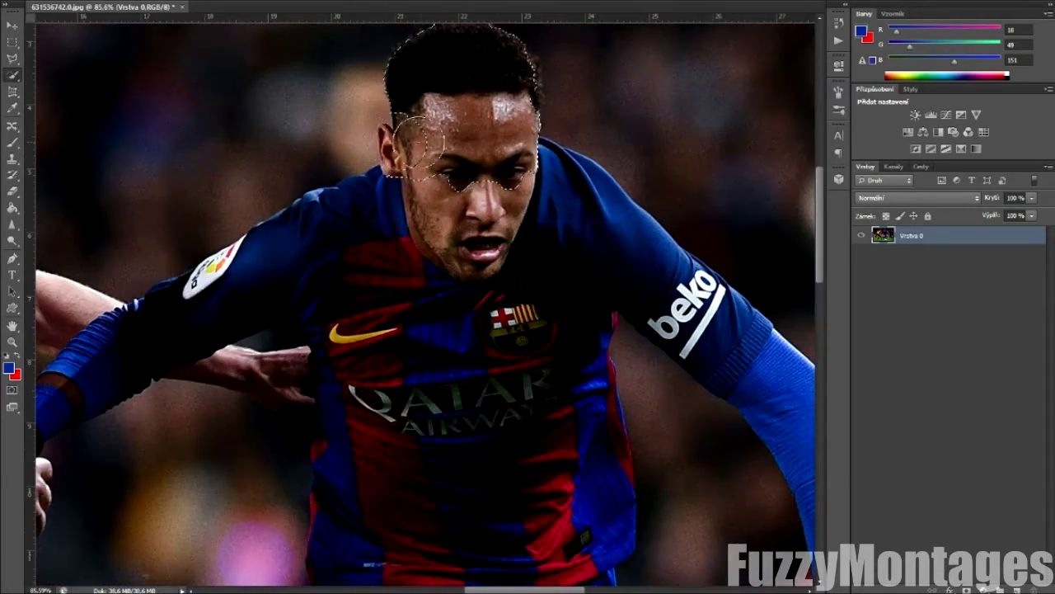
{"action": "scroll", "coordinate": [347, 130], "scroll_direction": "up", "scroll_amount": 5}
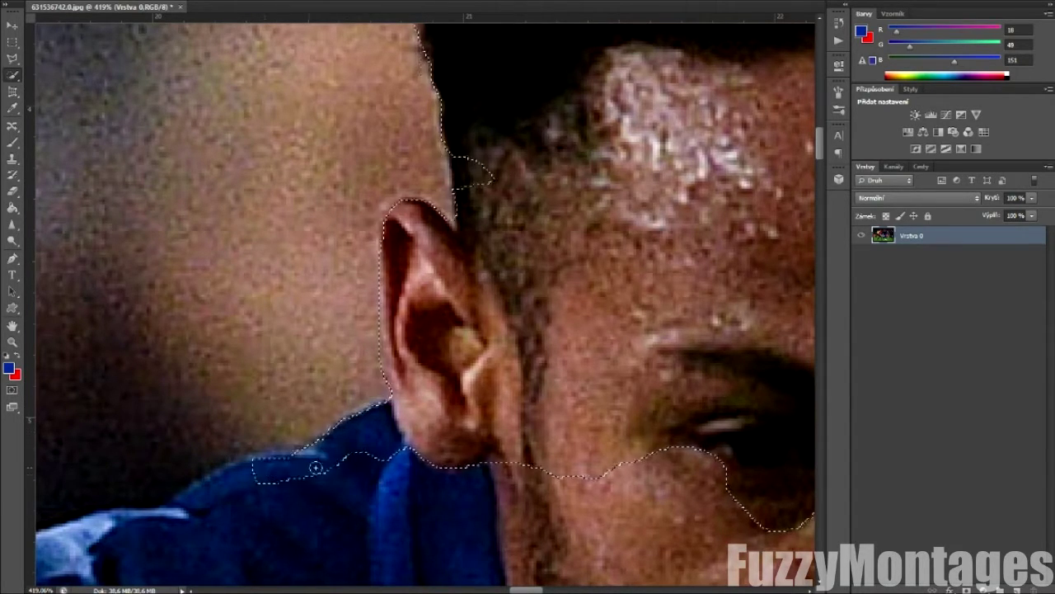
{"action": "scroll", "coordinate": [232, 490], "scroll_direction": "down", "scroll_amount": 6}
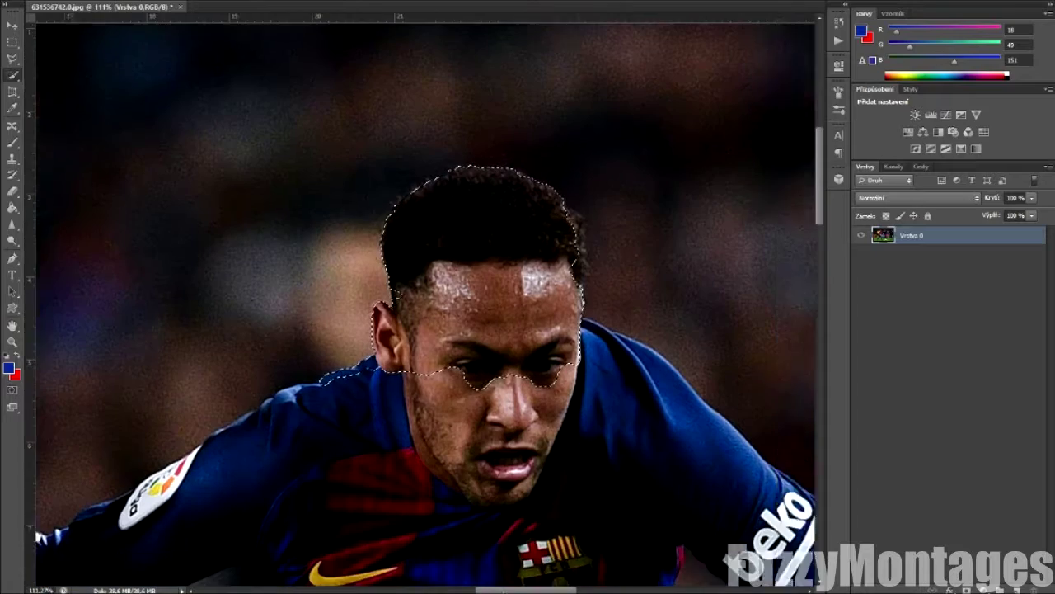
Step: Extend the selection over the player's face, shoulders, upper chest and both sleeves using an adjusted brush size
{"action": "right_click", "coordinate": [521, 320], "text": "alt"}
{"action": "left_click_drag", "start_coordinate": [536, 371], "coordinate": [299, 447]}
{"action": "scroll", "coordinate": [231, 447], "scroll_direction": "down", "scroll_amount": 4}
{"action": "scroll", "coordinate": [153, 396], "scroll_direction": "down", "scroll_amount": 3}
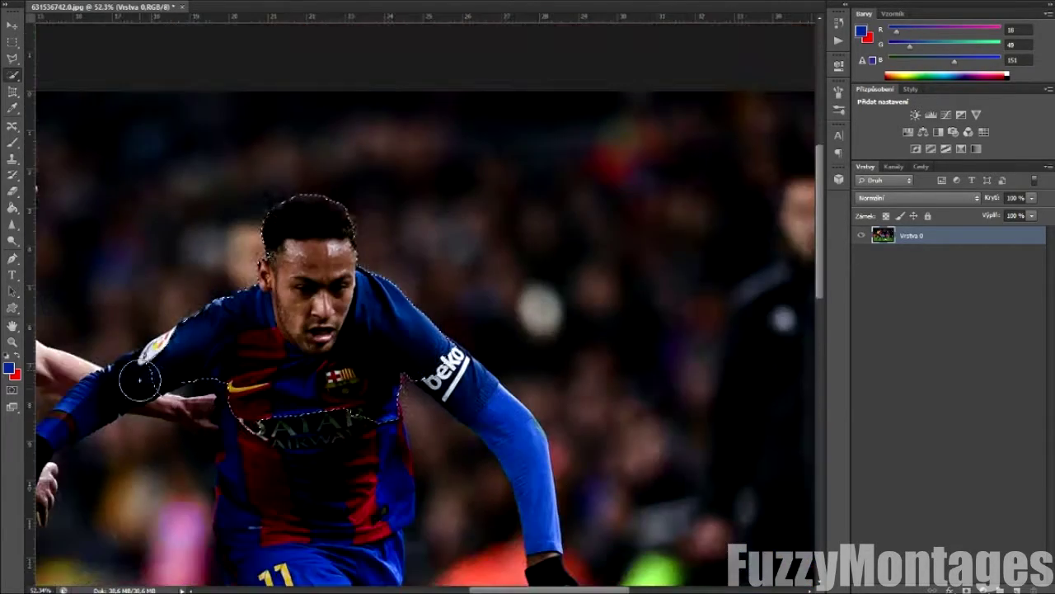
{"action": "scroll", "coordinate": [144, 383], "scroll_direction": "down", "scroll_amount": 2}
{"action": "scroll", "coordinate": [363, 256], "scroll_direction": "left", "scroll_amount": 2}
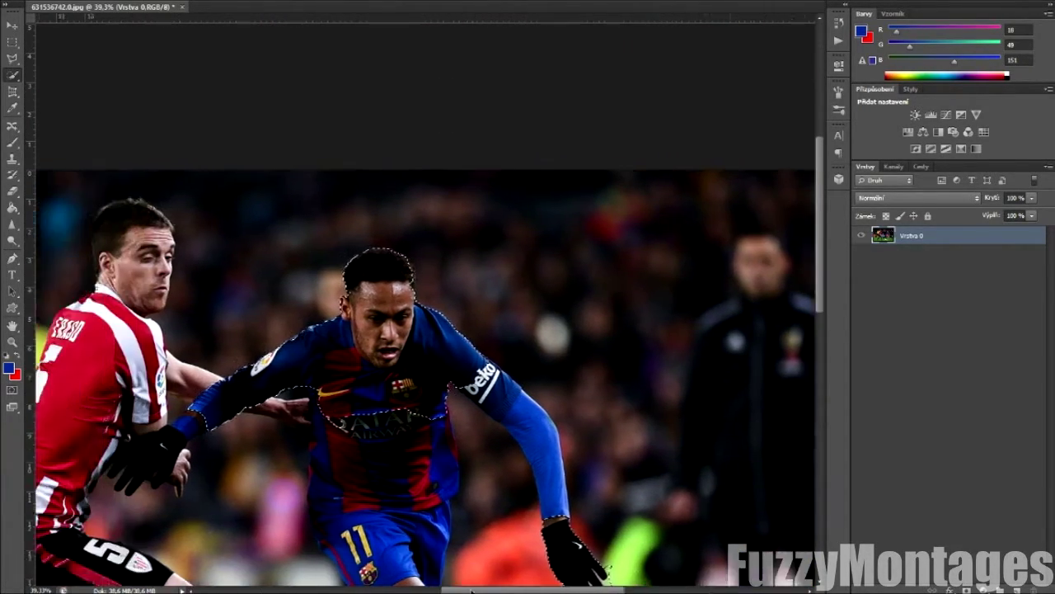
Step: Subtract the stray background beside the player's light blue sleeve and outstretched black glove from the selection
{"action": "scroll", "coordinate": [362, 256], "scroll_direction": "down", "scroll_amount": 4}
{"action": "scroll", "coordinate": [454, 235], "scroll_direction": "up", "scroll_amount": 2}
{"action": "left_click", "coordinate": [537, 262], "text": "alt"}
{"action": "left_click", "coordinate": [673, 297], "text": "alt"}
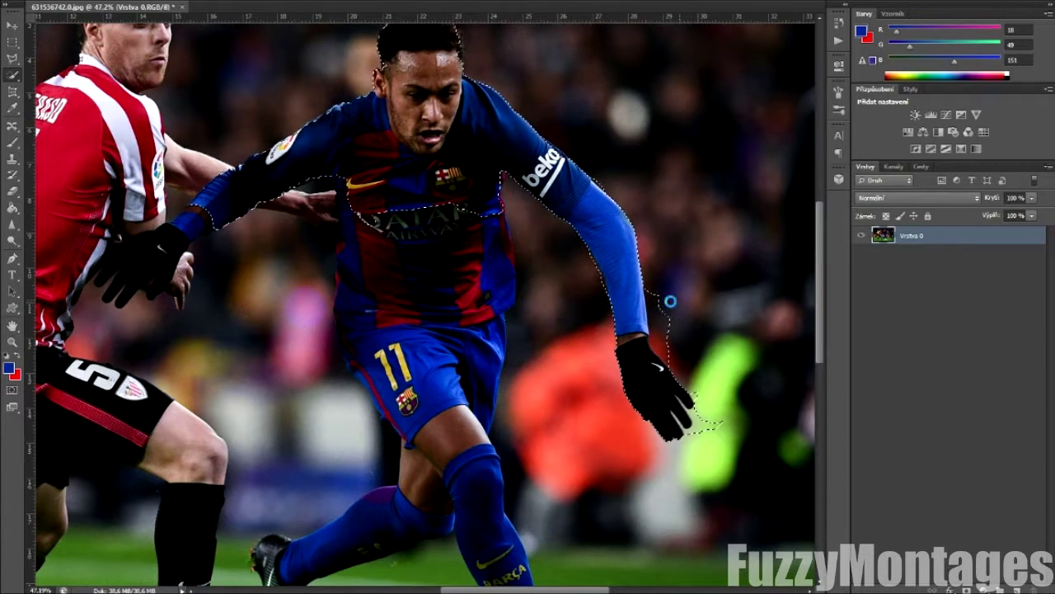
{"action": "left_click", "coordinate": [673, 339], "text": "alt"}
{"action": "left_click", "coordinate": [717, 426], "text": "alt"}
Step: Refine the selection around the outstretched glove's fingers with a smaller brush, leaving out the gaps between them
{"action": "scroll", "coordinate": [713, 429], "scroll_direction": "up", "scroll_amount": 10}
{"action": "key", "text": "bracketleft"}
{"action": "key", "text": "bracketleft"}
{"action": "key", "text": "bracketleft"}
{"action": "key", "text": "bracketleft"}
{"action": "key", "text": "bracketleft"}
{"action": "key", "text": "bracketleft"}
{"action": "key", "text": "bracketleft"}
{"action": "key", "text": "bracketleft"}
{"action": "key", "text": "bracketleft"}
{"action": "key", "text": "bracketleft"}
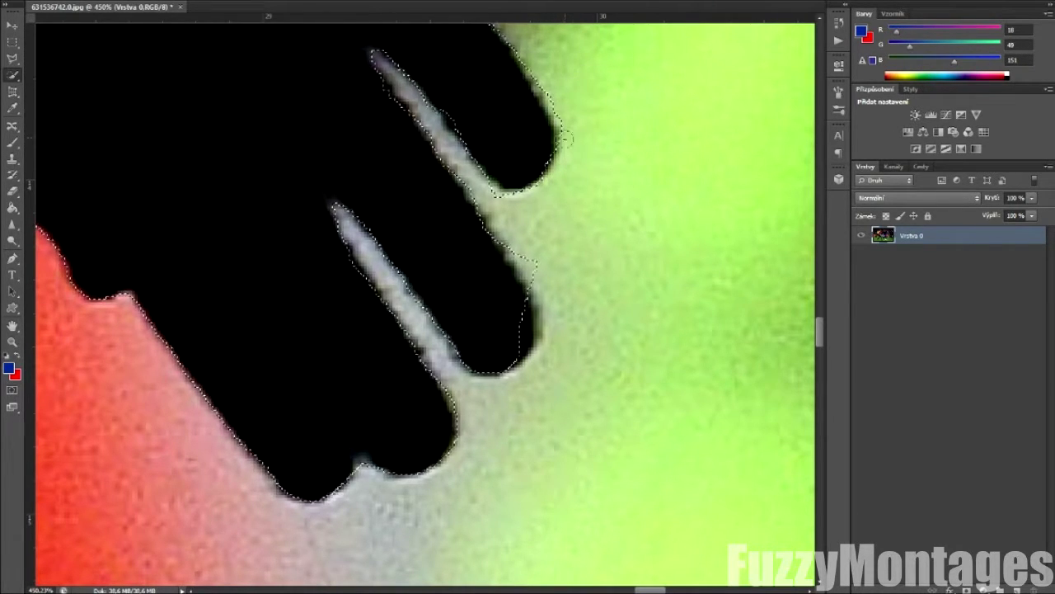
{"action": "scroll", "coordinate": [396, 455], "scroll_direction": "down", "scroll_amount": 8}
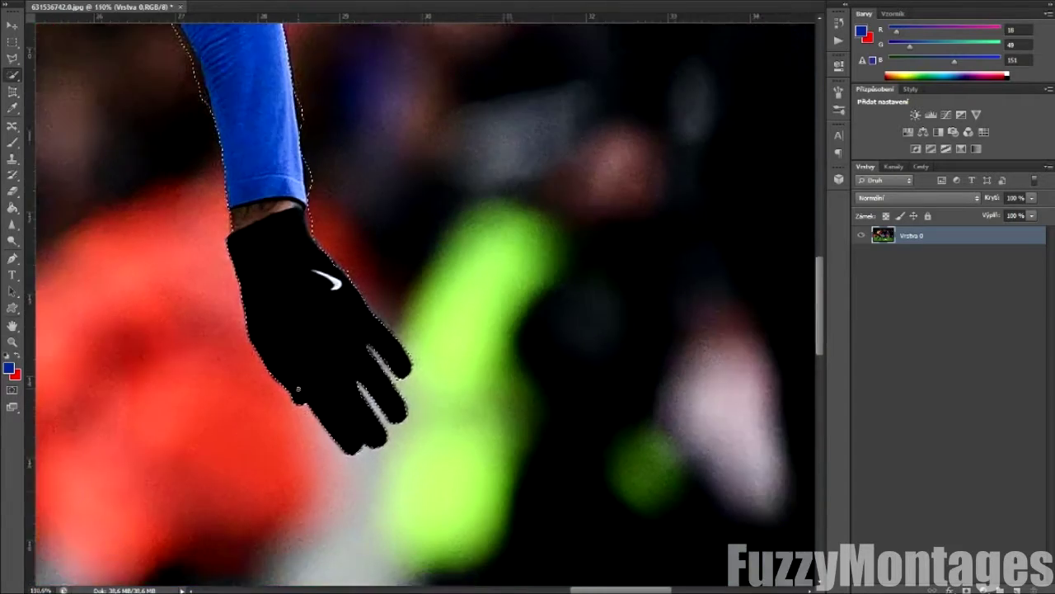
Step: Tighten the selection along the outer edge of the light blue sleeve, from the wrist upward
{"action": "scroll", "coordinate": [280, 231], "scroll_direction": "up", "scroll_amount": 8}
{"action": "scroll", "coordinate": [280, 234], "scroll_direction": "down", "scroll_amount": 4}
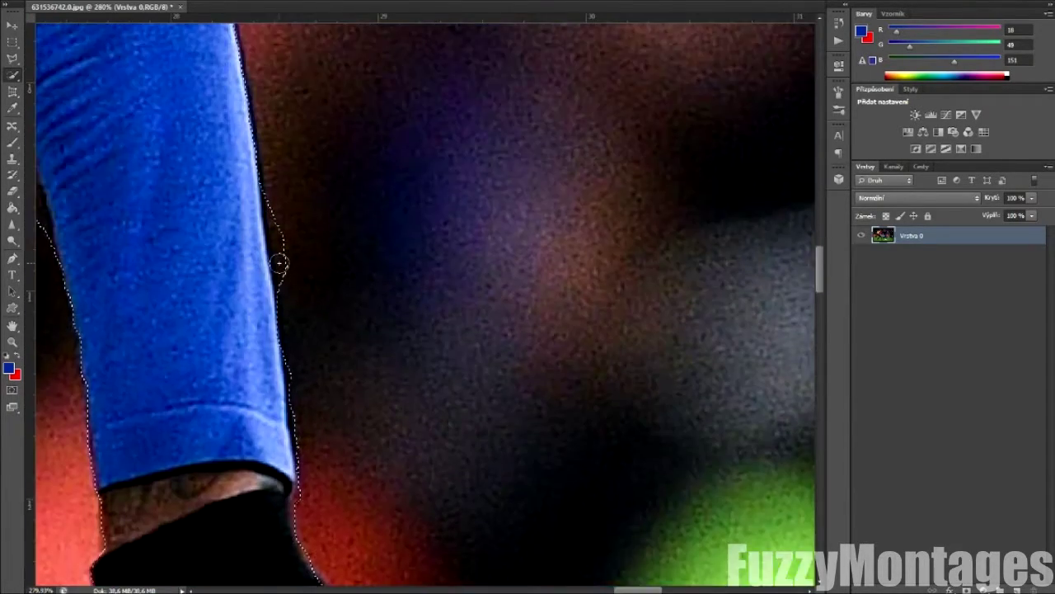
{"action": "scroll", "coordinate": [273, 236], "scroll_direction": "up", "scroll_amount": 4}
{"action": "scroll", "coordinate": [273, 236], "scroll_direction": "down", "scroll_amount": 6}
Step: Enlarge the selection brush and add the rest of the striped jersey and the front of the shorts
{"action": "key", "text": "bracketright"}
{"action": "key", "text": "bracketright"}
{"action": "key", "text": "bracketright"}
{"action": "left_click_drag", "start_coordinate": [186, 292], "coordinate": [173, 254]}
{"action": "mouse_move", "coordinate": [170, 320]}
{"action": "left_mouse_down"}
{"action": "mouse_move", "coordinate": [480, 565]}
{"action": "mouse_move", "coordinate": [491, 590]}
{"action": "left_mouse_up"}
{"action": "left_click_drag", "start_coordinate": [373, 153], "coordinate": [385, 289]}
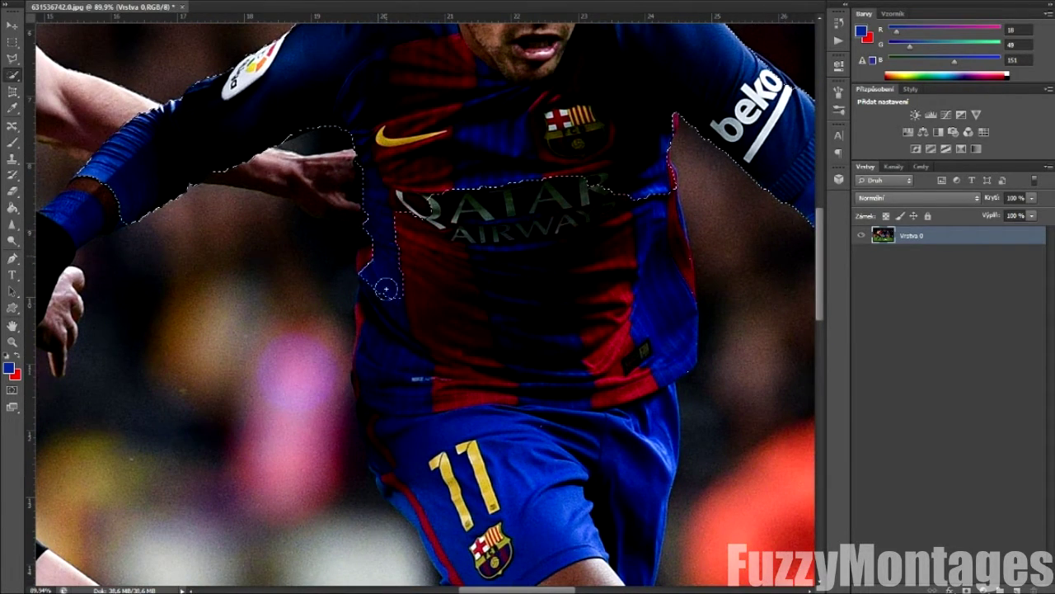
{"action": "left_click_drag", "start_coordinate": [681, 286], "coordinate": [669, 190]}
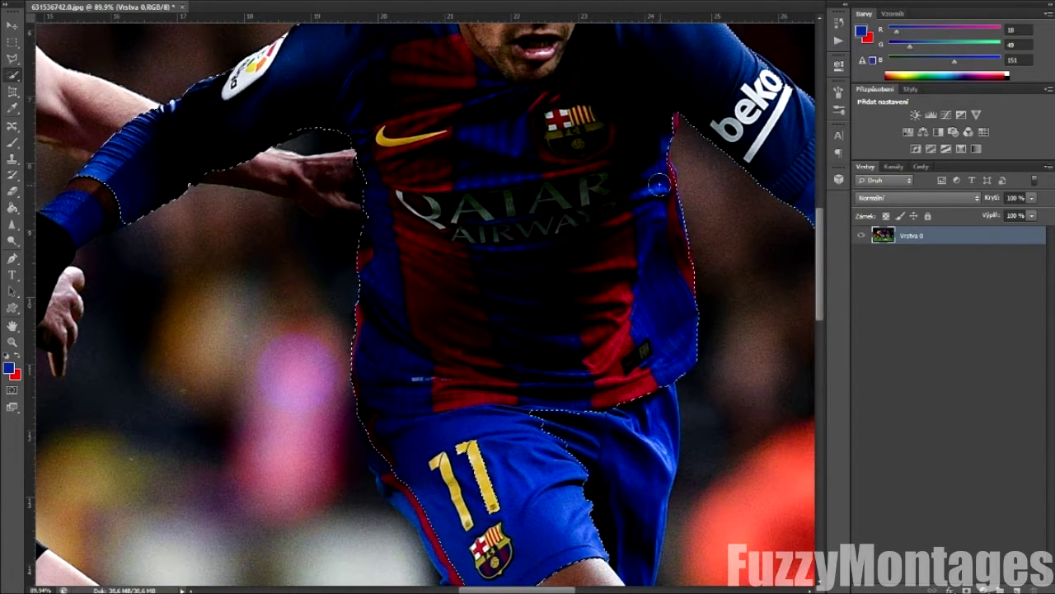
Step: Add the player's other forearm, wrist and black glove, next to the opponent, to the selection
{"action": "scroll", "coordinate": [145, 236], "scroll_direction": "down", "scroll_amount": 2}
{"action": "scroll", "coordinate": [149, 236], "scroll_direction": "up", "scroll_amount": 5}
{"action": "left_click_drag", "start_coordinate": [150, 236], "coordinate": [523, 236]}
{"action": "scroll", "coordinate": [404, 214], "scroll_direction": "down", "scroll_amount": 3}
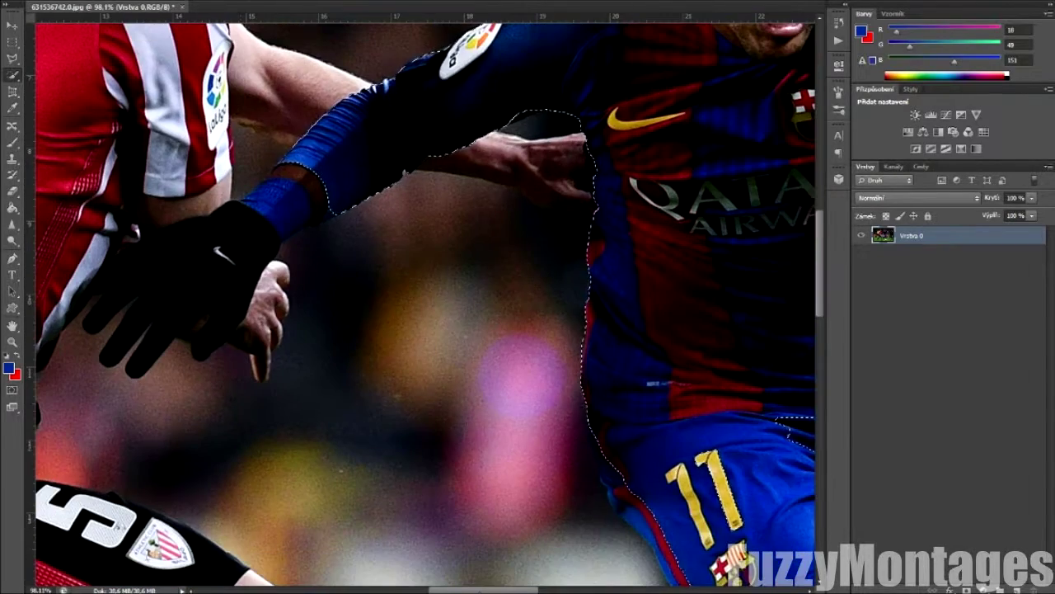
{"action": "scroll", "coordinate": [408, 206], "scroll_direction": "left", "scroll_amount": 1}
{"action": "left_click_drag", "start_coordinate": [415, 195], "coordinate": [371, 204]}
{"action": "scroll", "coordinate": [355, 48], "scroll_direction": "up", "scroll_amount": 2}
{"action": "left_click_drag", "start_coordinate": [346, 320], "coordinate": [216, 396]}
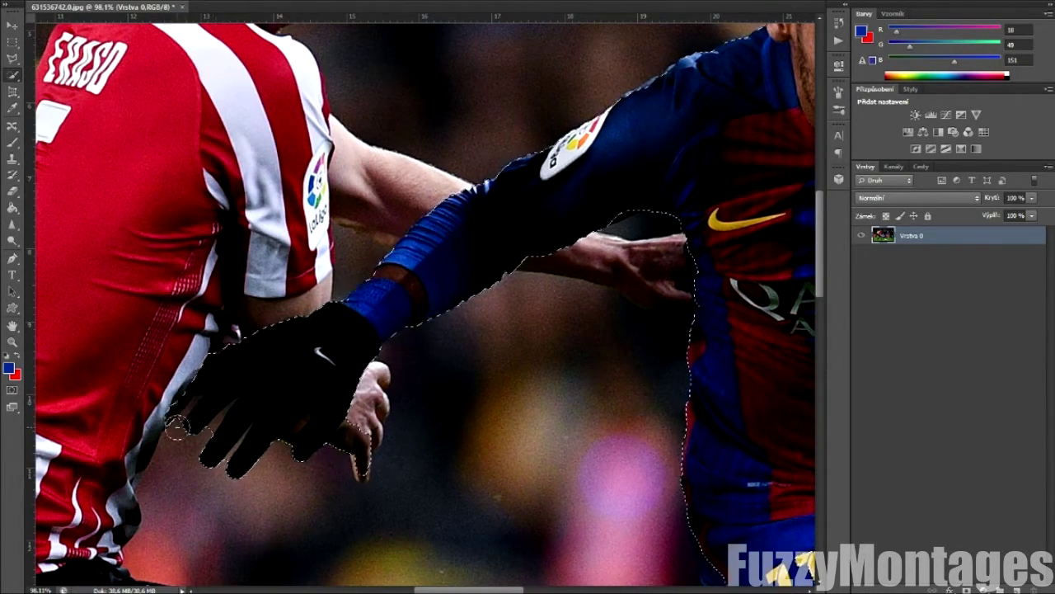
Step: Refine the selection around the glove beside the opponent, excluding the background between its fingers
{"action": "scroll", "coordinate": [169, 457], "scroll_direction": "up", "scroll_amount": 5}
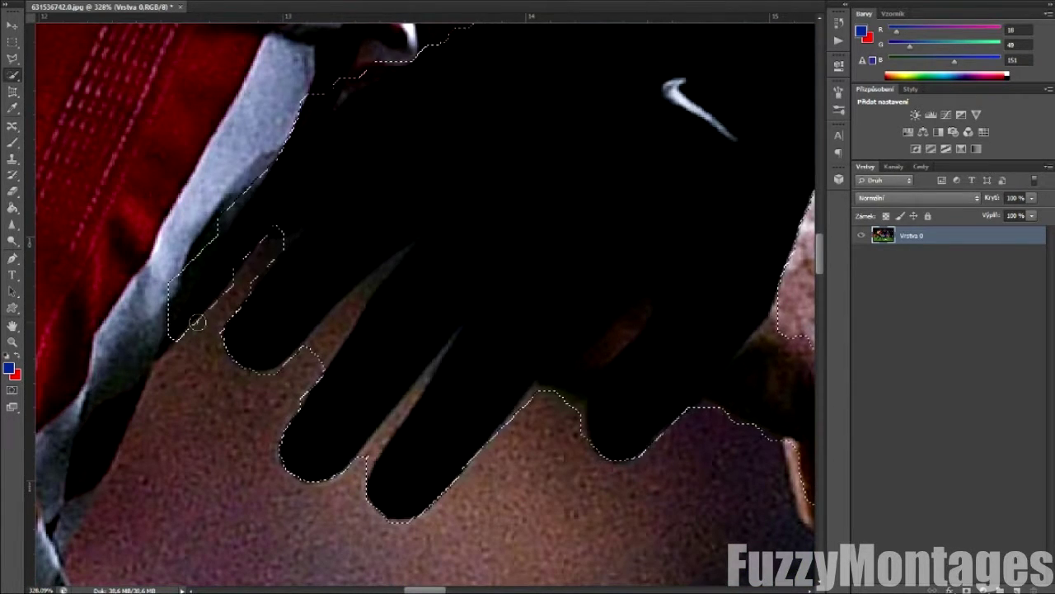
{"action": "left_click_drag", "start_coordinate": [165, 303], "coordinate": [178, 284]}
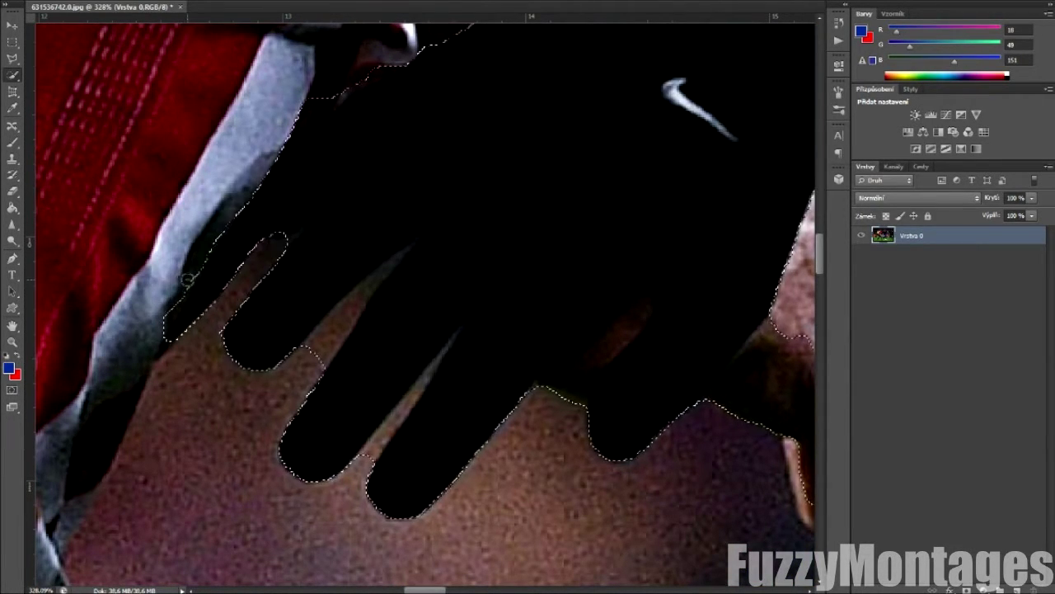
{"action": "left_click_drag", "start_coordinate": [303, 358], "coordinate": [409, 246]}
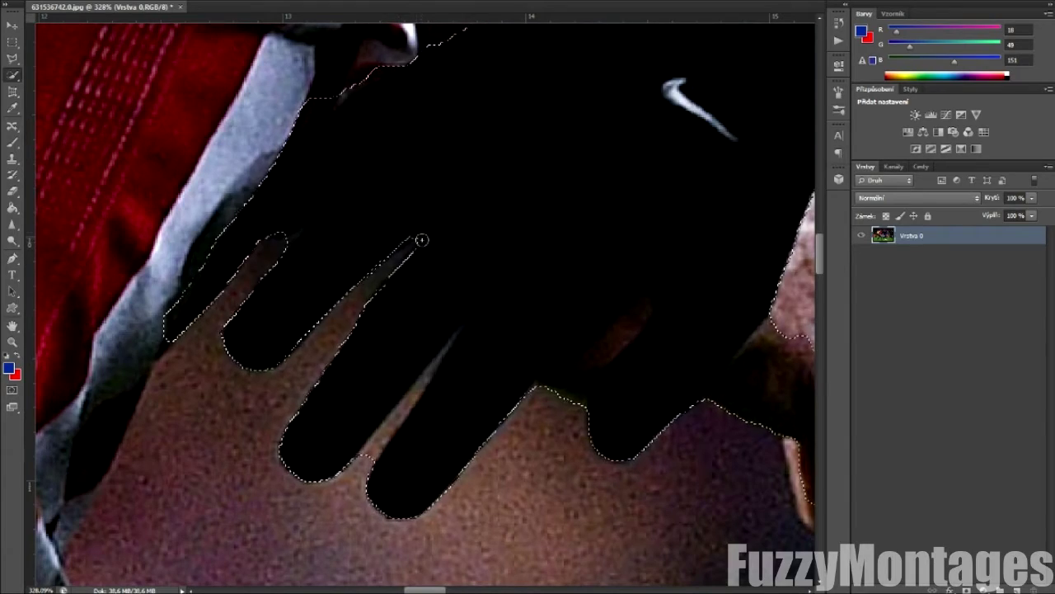
{"action": "left_click_drag", "start_coordinate": [383, 430], "coordinate": [458, 332]}
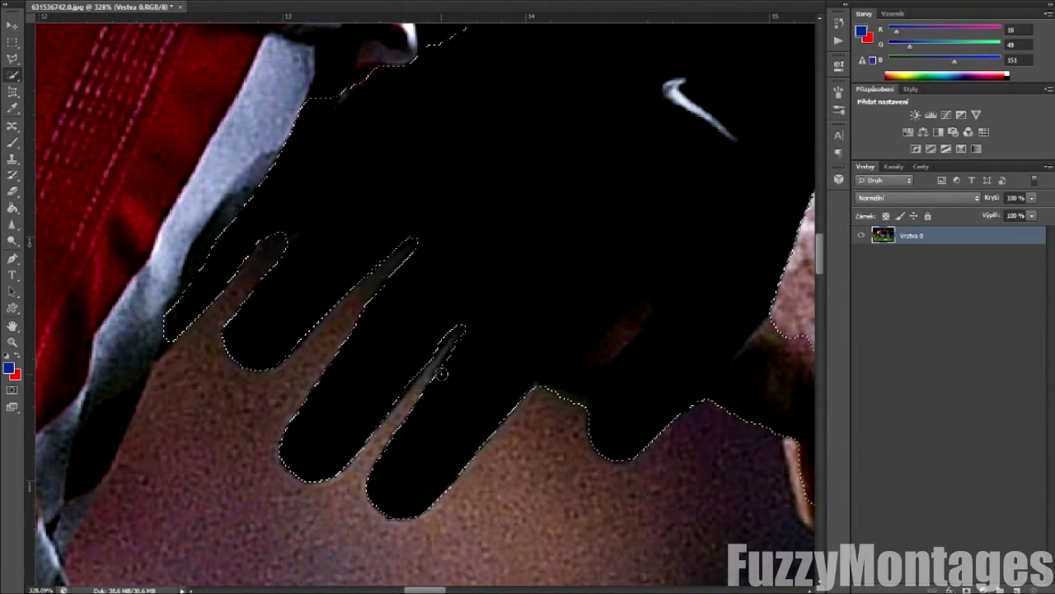
{"action": "scroll", "coordinate": [554, 372], "scroll_direction": "down", "scroll_amount": 2}
{"action": "scroll", "coordinate": [562, 376], "scroll_direction": "down", "scroll_amount": 4}
Step: Subtract the opponent's hand and the dark area below the glove from the selection with a larger brush
{"action": "left_click_drag", "start_coordinate": [579, 348], "coordinate": [601, 326]}
{"action": "key", "text": "bracketright"}
{"action": "key", "text": "bracketright"}
{"action": "key", "text": "bracketright"}
{"action": "key", "text": "bracketright"}
{"action": "key", "text": "bracketright"}
{"action": "key", "text": "bracketright"}
{"action": "key", "text": "bracketright"}
{"action": "left_click_drag", "start_coordinate": [596, 381], "coordinate": [679, 455]}
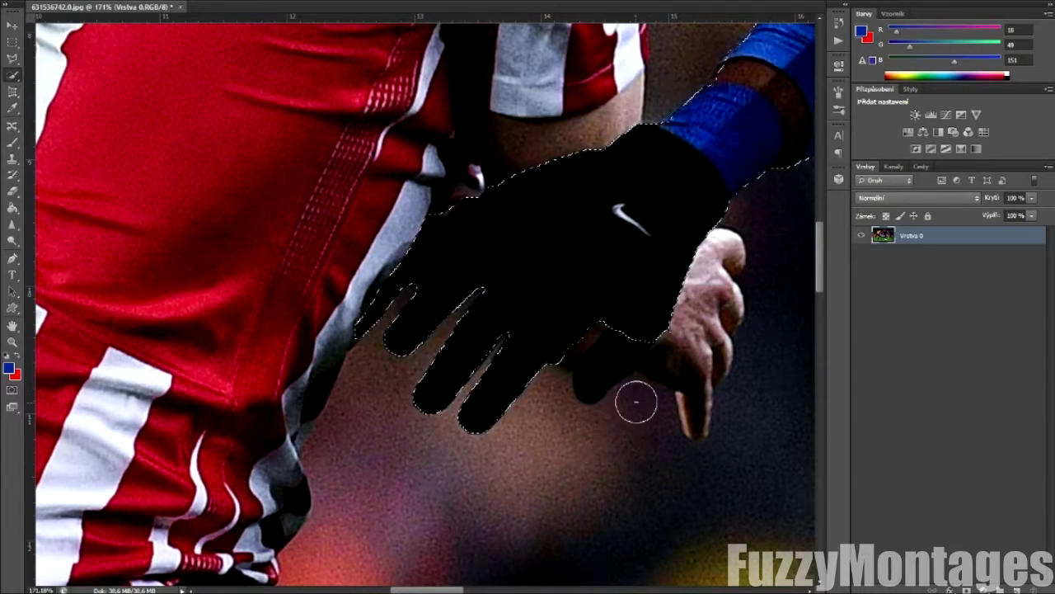
Step: Add the remaining shorts, both legs, the blue socks and the boots to the selection
{"action": "scroll", "coordinate": [632, 413], "scroll_direction": "down", "scroll_amount": 6}
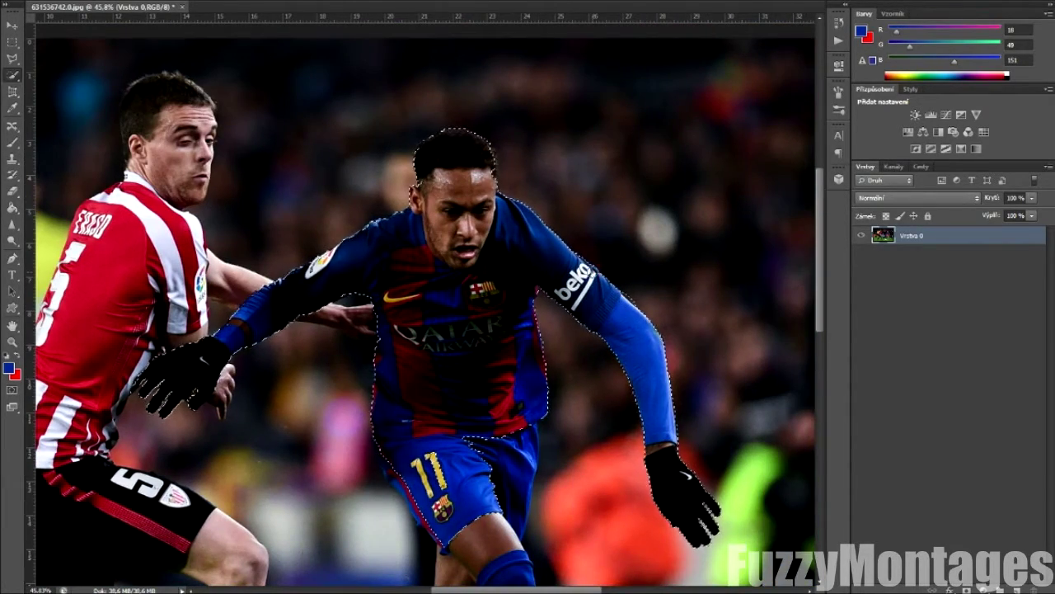
{"action": "scroll", "coordinate": [632, 292], "scroll_direction": "down", "scroll_amount": 1}
{"action": "scroll", "coordinate": [626, 291], "scroll_direction": "down", "scroll_amount": 10}
{"action": "scroll", "coordinate": [536, 165], "scroll_direction": "up", "scroll_amount": 1}
{"action": "left_click_drag", "start_coordinate": [511, 149], "coordinate": [484, 217]}
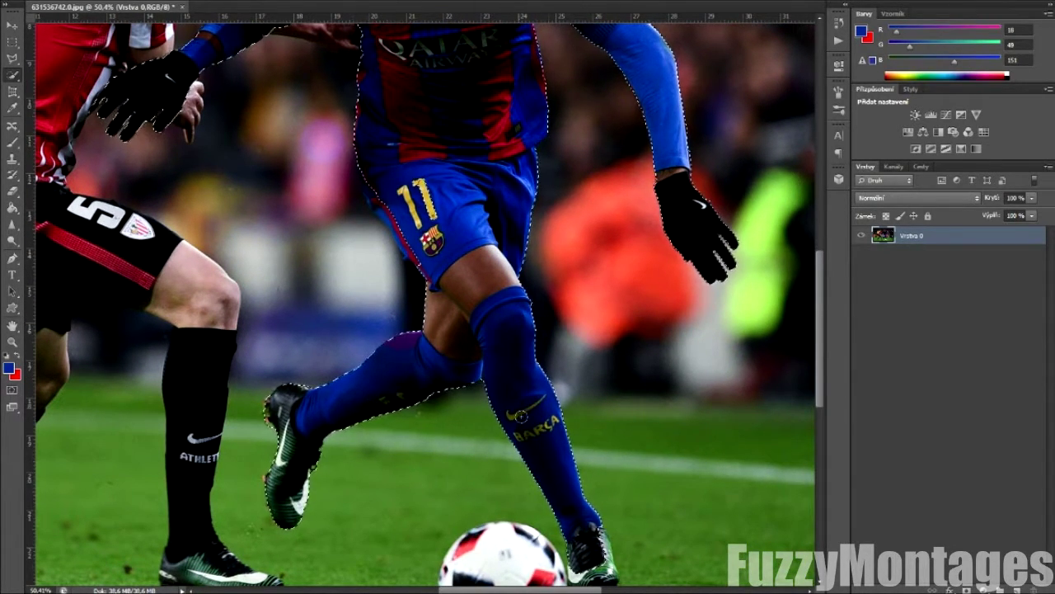
Step: Add the football to the selection and clean up the edge between the ball and the front boot
{"action": "scroll", "coordinate": [425, 300], "scroll_direction": "down", "scroll_amount": 3}
{"action": "scroll", "coordinate": [553, 462], "scroll_direction": "up", "scroll_amount": 8}
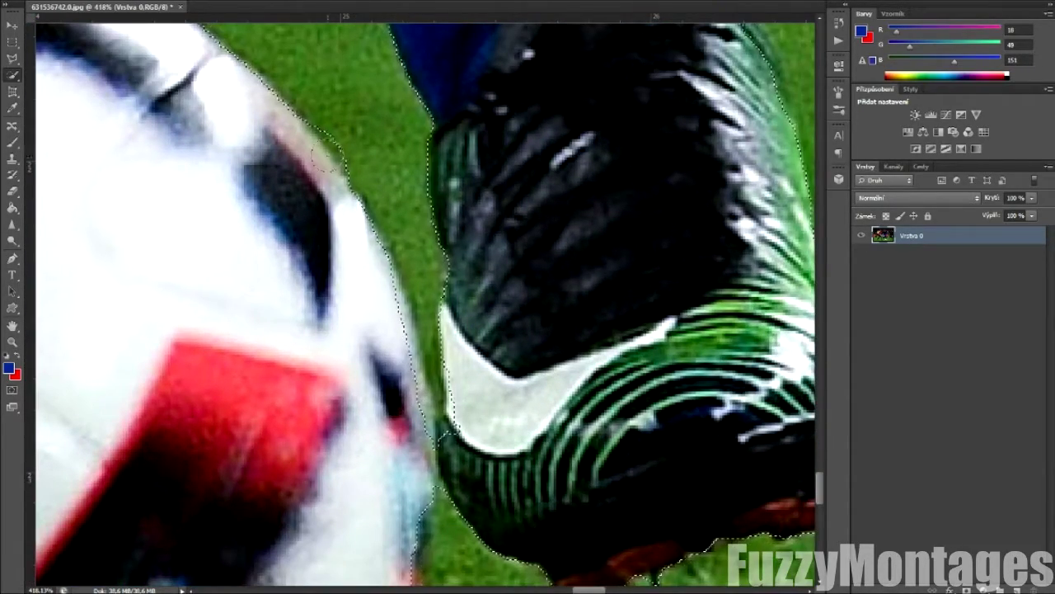
{"action": "scroll", "coordinate": [306, 223], "scroll_direction": "down", "scroll_amount": 3}
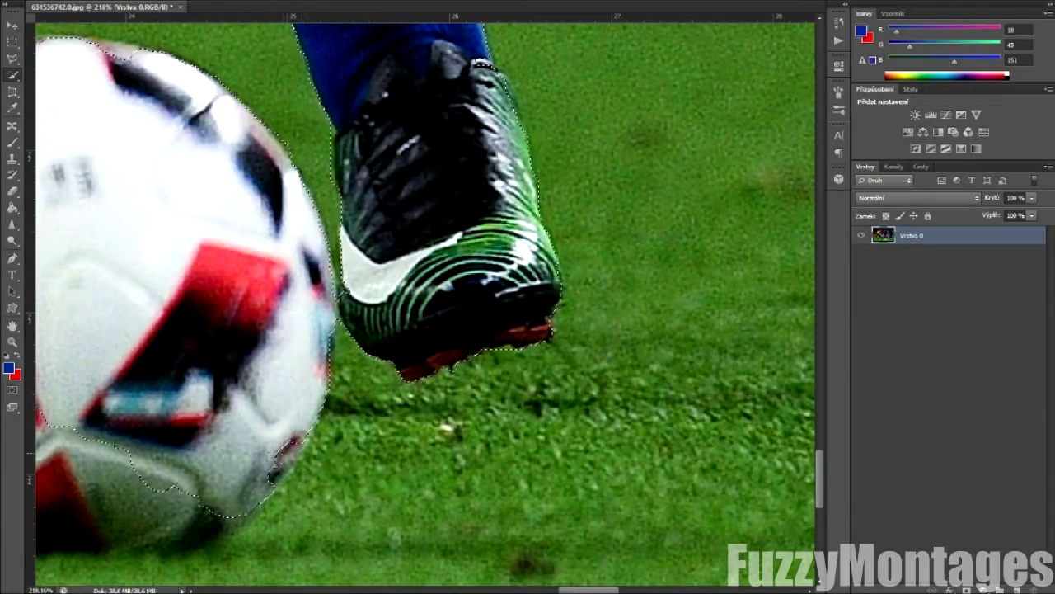
{"action": "scroll", "coordinate": [501, 392], "scroll_direction": "down", "scroll_amount": 3}
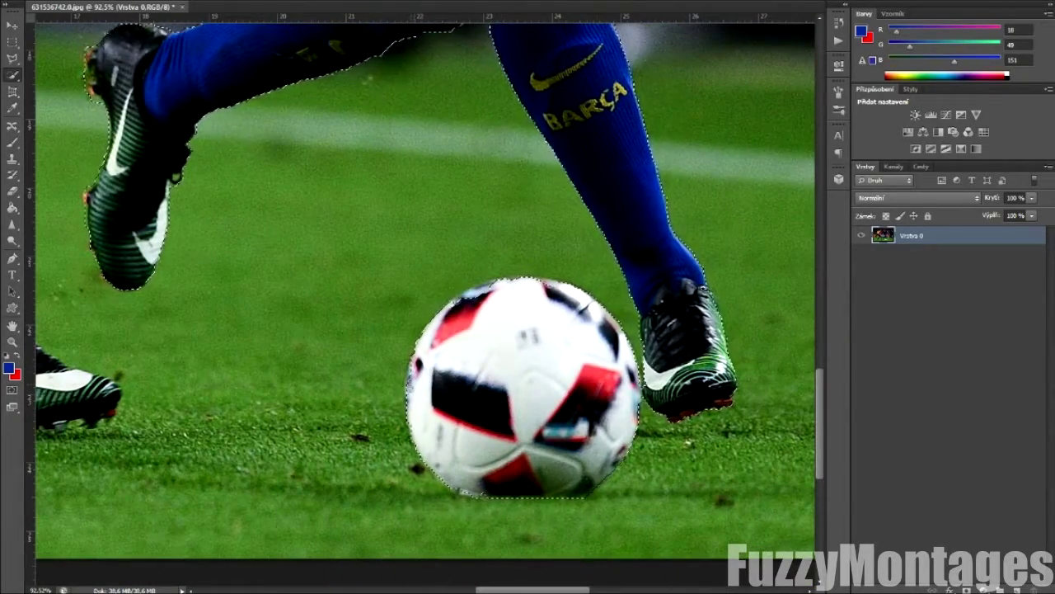
Step: Refine the selection around the rear boot's studs and heel and the upper edge of its sock
{"action": "scroll", "coordinate": [425, 305], "scroll_direction": "up", "scroll_amount": 3}
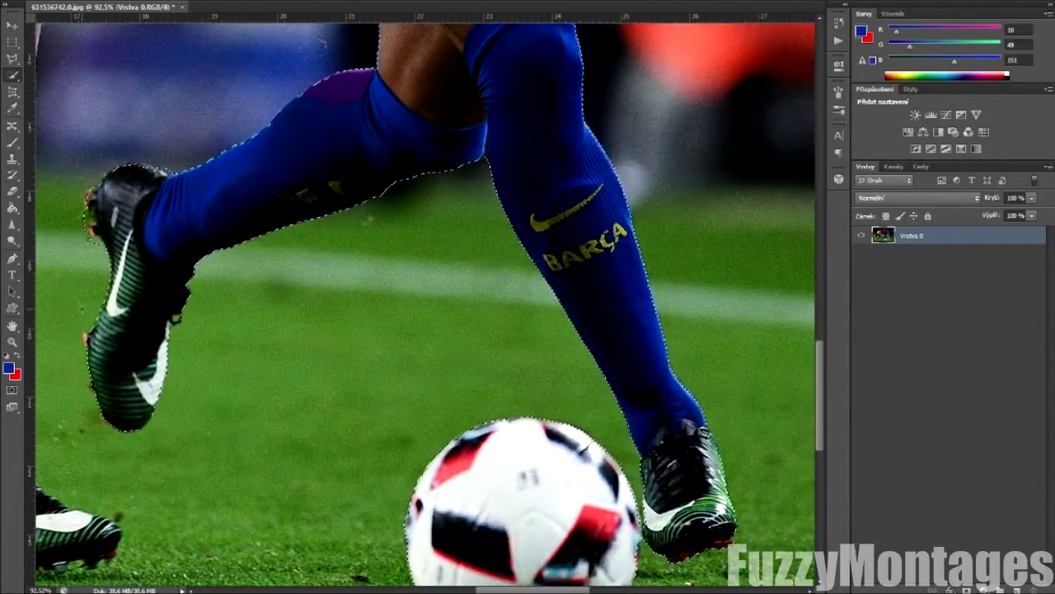
{"action": "scroll", "coordinate": [86, 292], "scroll_direction": "up", "scroll_amount": 4}
{"action": "scroll", "coordinate": [104, 523], "scroll_direction": "up", "scroll_amount": 3}
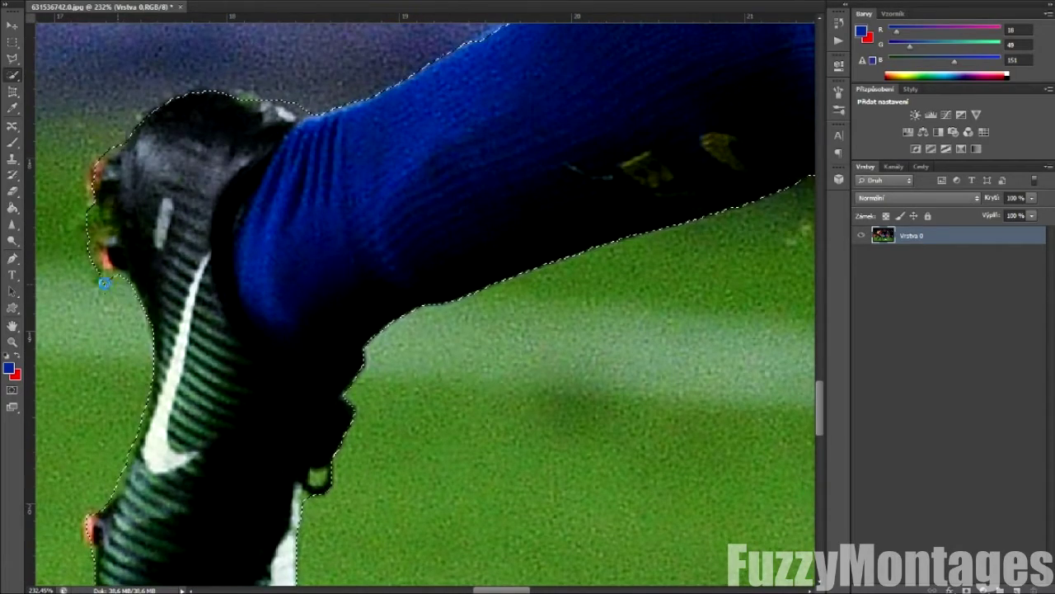
{"action": "scroll", "coordinate": [87, 223], "scroll_direction": "down", "scroll_amount": 4}
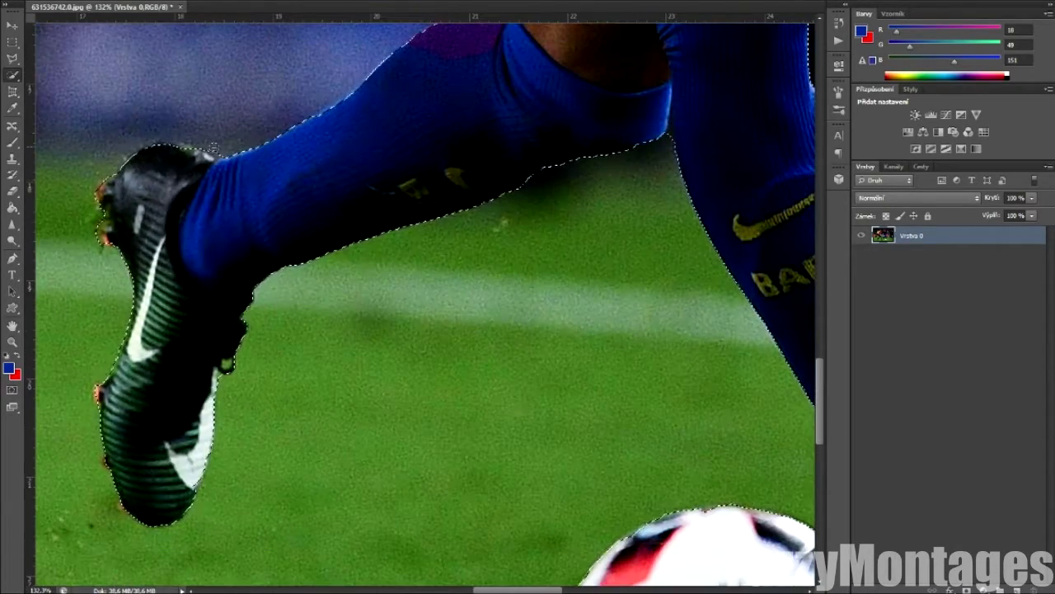
{"action": "scroll", "coordinate": [489, 259], "scroll_direction": "up", "scroll_amount": 7}
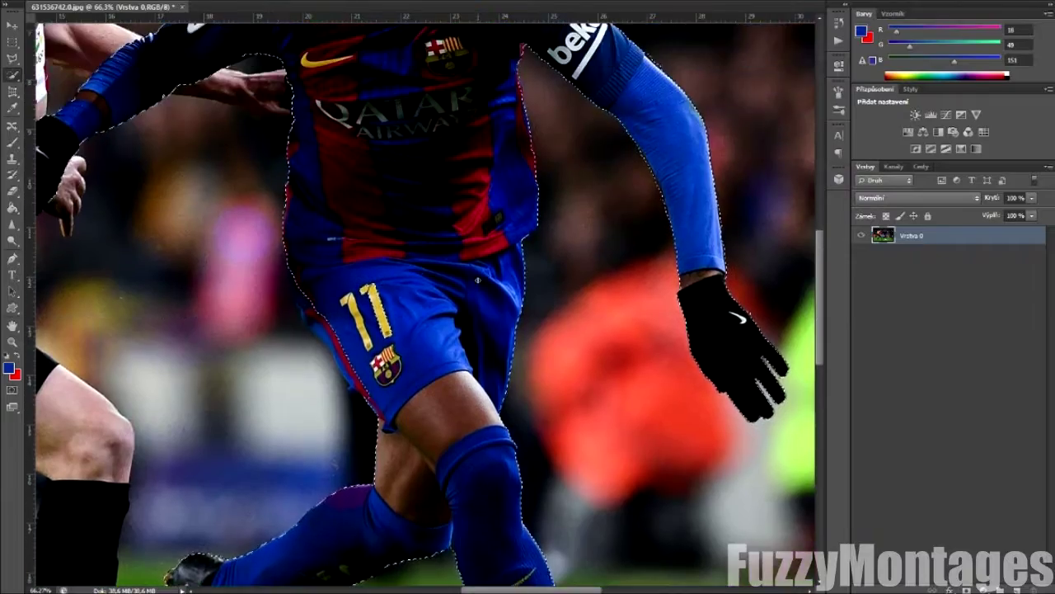
Step: Correct the selection around the player's hair, removing the stray background beside the head
{"action": "scroll", "coordinate": [479, 351], "scroll_direction": "down", "scroll_amount": 7}
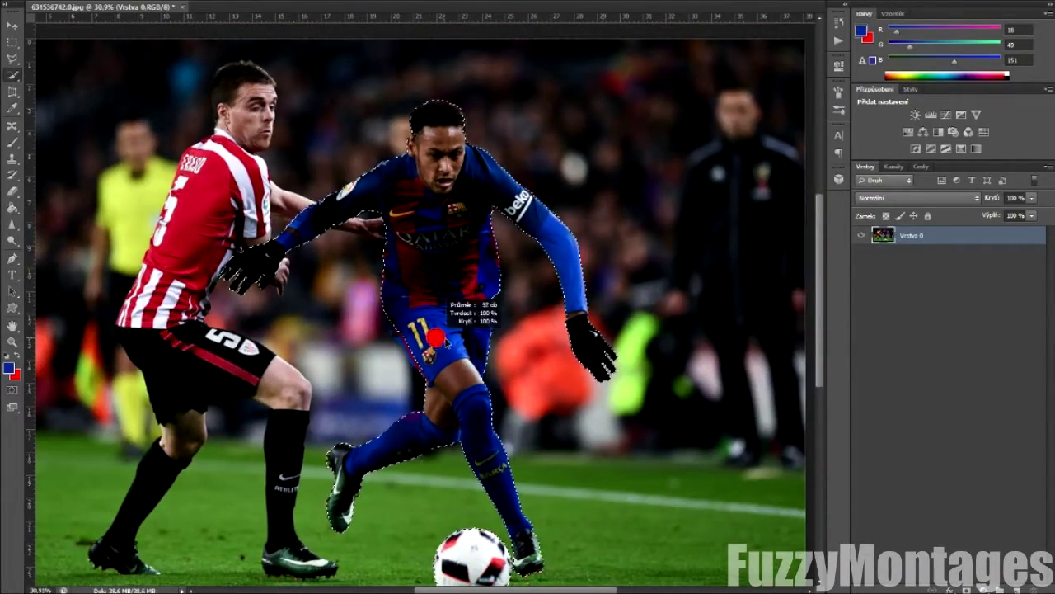
{"action": "scroll", "coordinate": [401, 220], "scroll_direction": "up", "scroll_amount": 2}
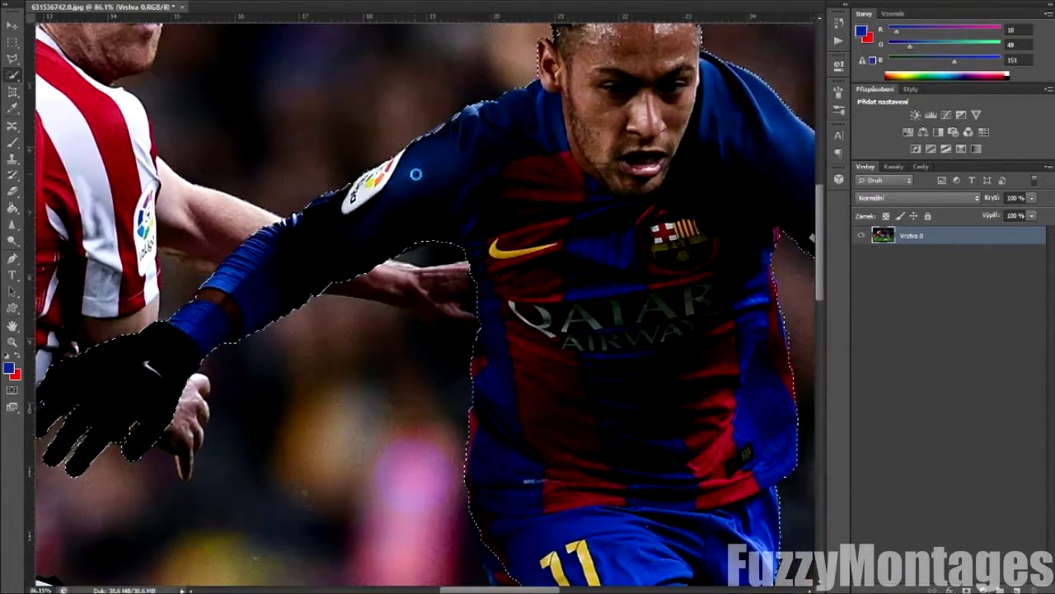
{"action": "scroll", "coordinate": [401, 219], "scroll_direction": "up", "scroll_amount": 2}
{"action": "scroll", "coordinate": [668, 304], "scroll_direction": "up", "scroll_amount": 3}
{"action": "scroll", "coordinate": [668, 301], "scroll_direction": "up", "scroll_amount": 2}
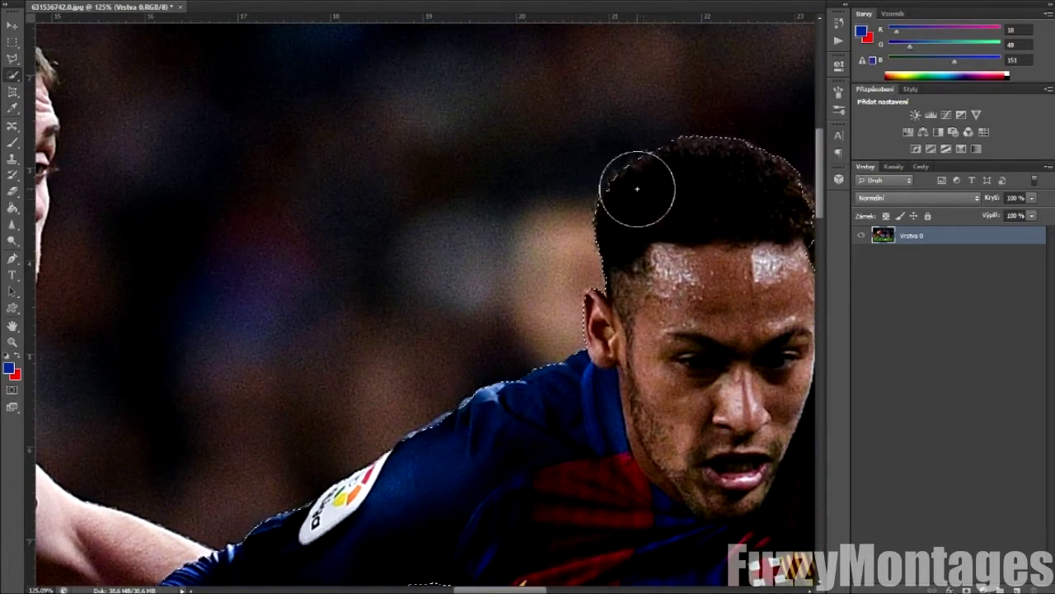
{"action": "scroll", "coordinate": [610, 198], "scroll_direction": "right", "scroll_amount": 6}
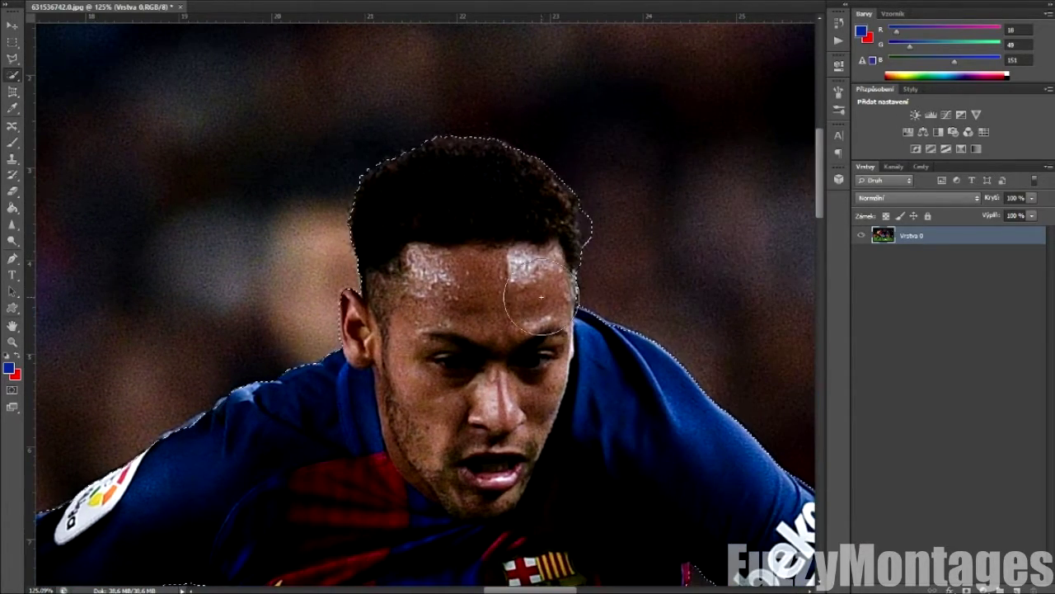
{"action": "left_click", "coordinate": [617, 232], "text": "alt"}
Step: Copy the selected player and ball to a new layer and hide the original photo layer
{"action": "scroll", "coordinate": [629, 338], "scroll_direction": "down", "scroll_amount": 1}
{"action": "key", "text": "ctrl+0"}
{"action": "key", "text": "ctrl+j"}
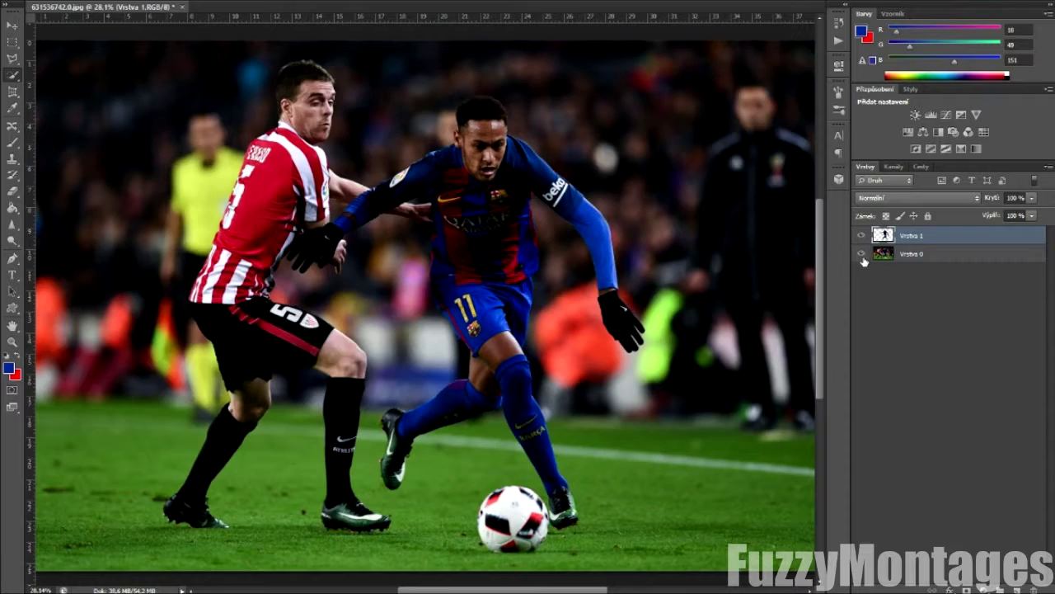
{"action": "left_click", "coordinate": [862, 254]}
Step: Erase the leftover dark fringe along both edges of the cut-out player's bare-glove-side arm with the "beko" sleeve
{"action": "key", "text": "e"}
{"action": "scroll", "coordinate": [598, 183], "scroll_direction": "up", "scroll_amount": 5}
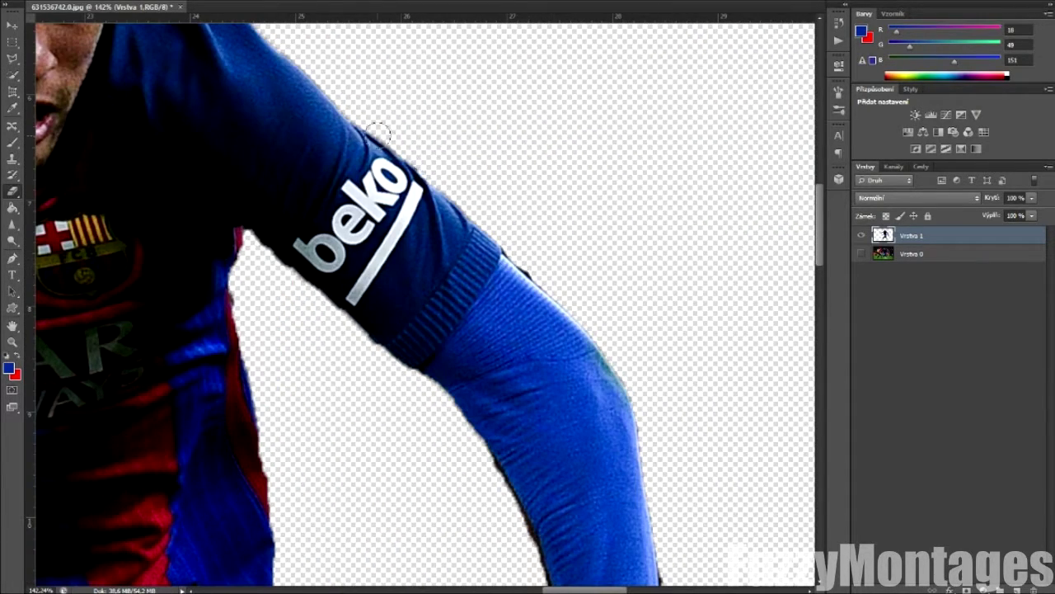
{"action": "scroll", "coordinate": [530, 261], "scroll_direction": "down", "scroll_amount": 6}
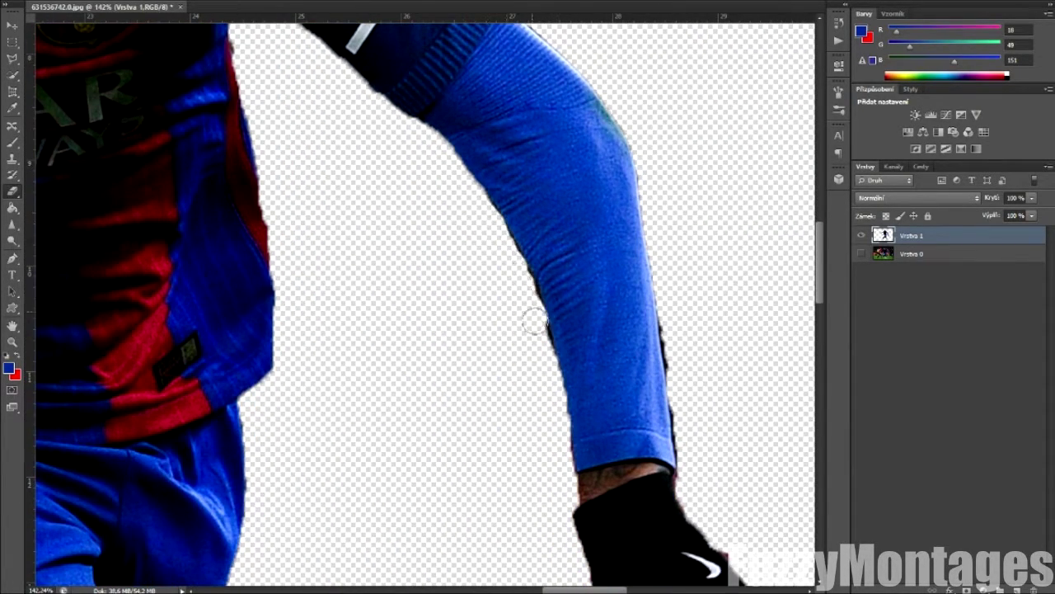
{"action": "scroll", "coordinate": [676, 353], "scroll_direction": "down", "scroll_amount": 4}
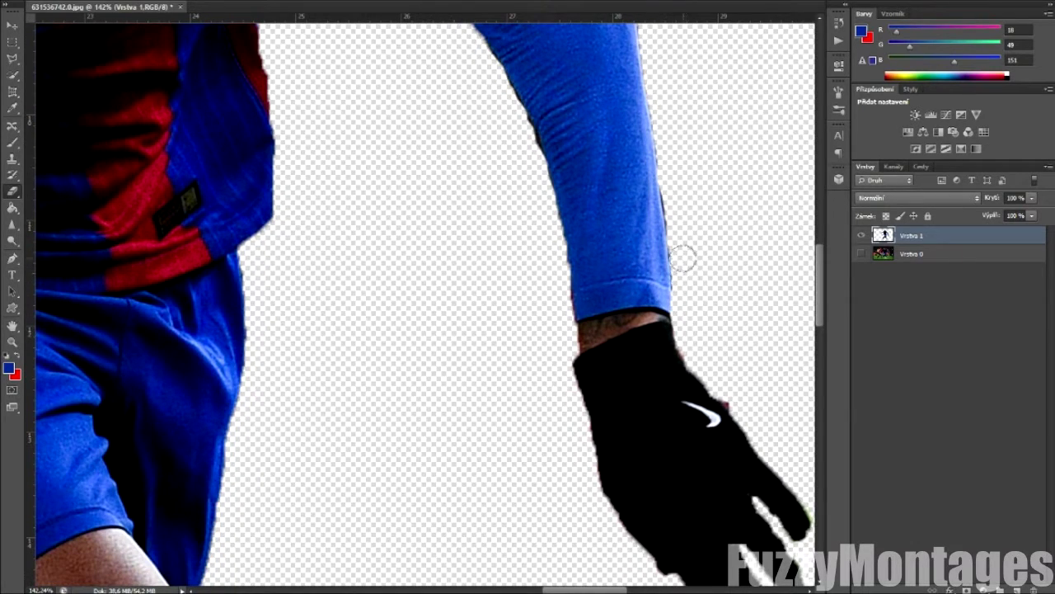
Step: Clean the edges of the glove below the "beko" sleeve with the Eraser, comparing them with the original photo layer
{"action": "scroll", "coordinate": [738, 400], "scroll_direction": "down", "scroll_amount": 3}
{"action": "scroll", "coordinate": [701, 408], "scroll_direction": "right", "scroll_amount": 4}
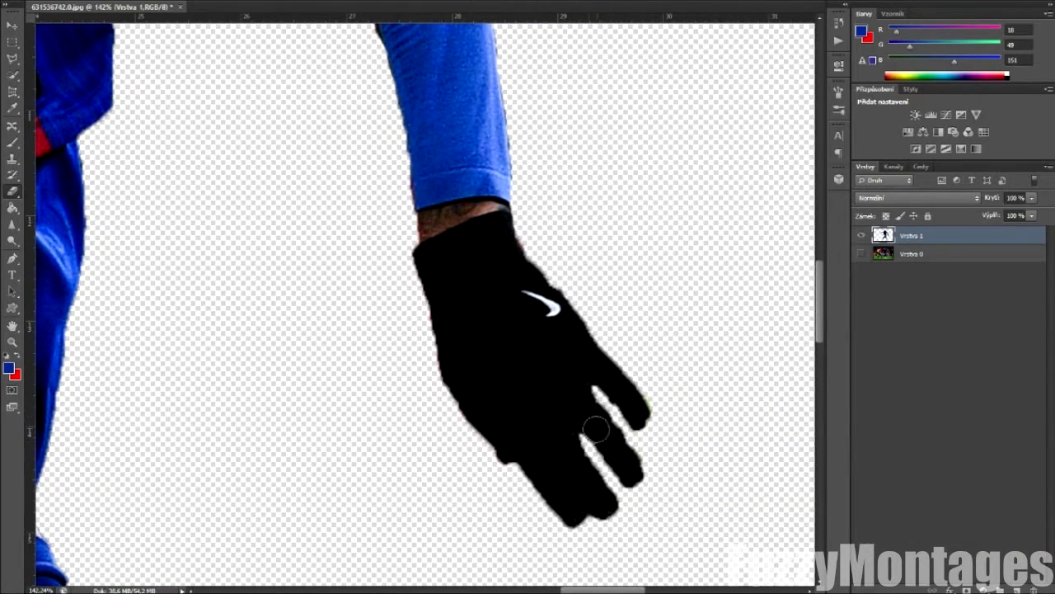
{"action": "scroll", "coordinate": [442, 442], "scroll_direction": "down", "scroll_amount": 6}
{"action": "left_click", "coordinate": [863, 255]}
{"action": "left_click", "coordinate": [863, 255]}
{"action": "left_click", "coordinate": [74, 0]}
{"action": "left_click", "coordinate": [72, 8]}
{"action": "left_click", "coordinate": [74, 0]}
{"action": "left_click", "coordinate": [73, 8]}
{"action": "scroll", "coordinate": [396, 388], "scroll_direction": "down", "scroll_amount": 3}
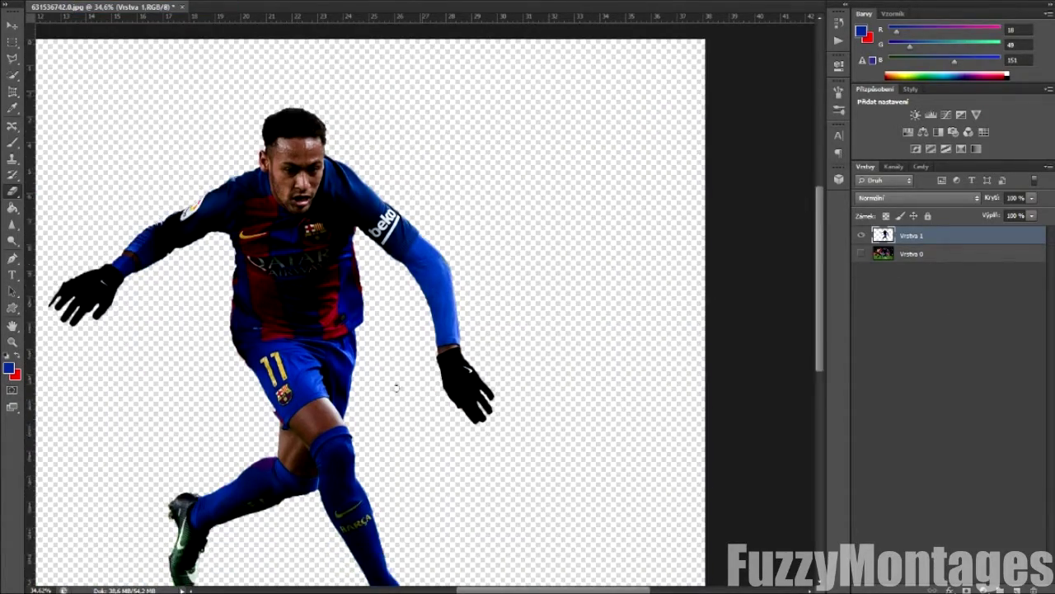
Step: Clean the edges of the player's other glove with a resized Eraser, comparing the fingers with the original photo
{"action": "scroll", "coordinate": [89, 190], "scroll_direction": "up", "scroll_amount": 4}
{"action": "scroll", "coordinate": [86, 190], "scroll_direction": "up", "scroll_amount": 4}
{"action": "left_click", "coordinate": [861, 253]}
{"action": "left_click", "coordinate": [861, 253]}
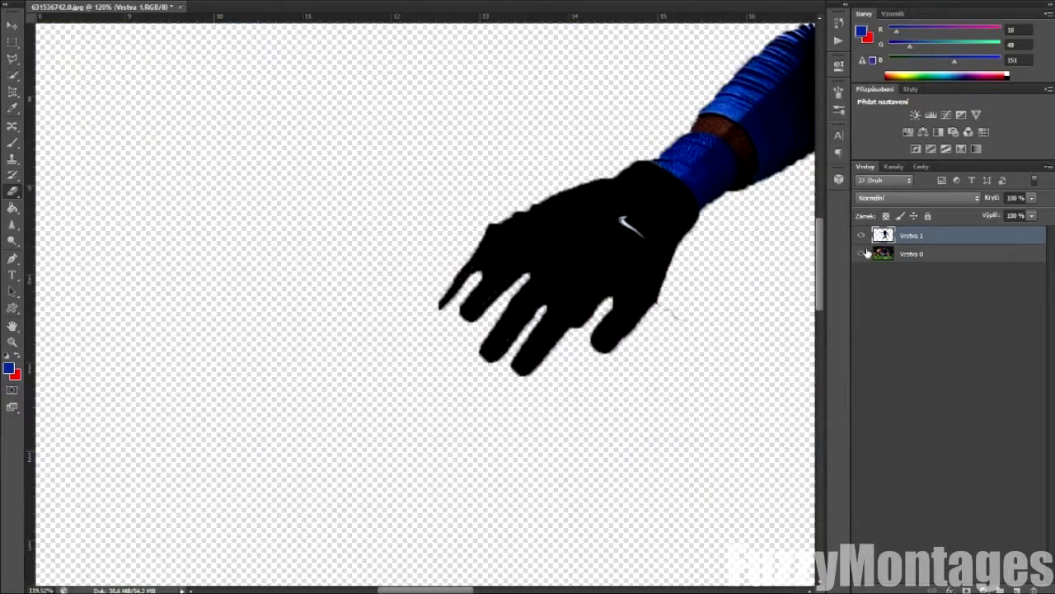
{"action": "left_click", "coordinate": [74, 0]}
{"action": "left_click", "coordinate": [72, 7]}
{"action": "right_click", "coordinate": [576, 333], "text": "alt"}
{"action": "left_click_drag", "start_coordinate": [479, 230], "coordinate": [520, 210]}
{"action": "scroll", "coordinate": [513, 230], "scroll_direction": "down", "scroll_amount": 6}
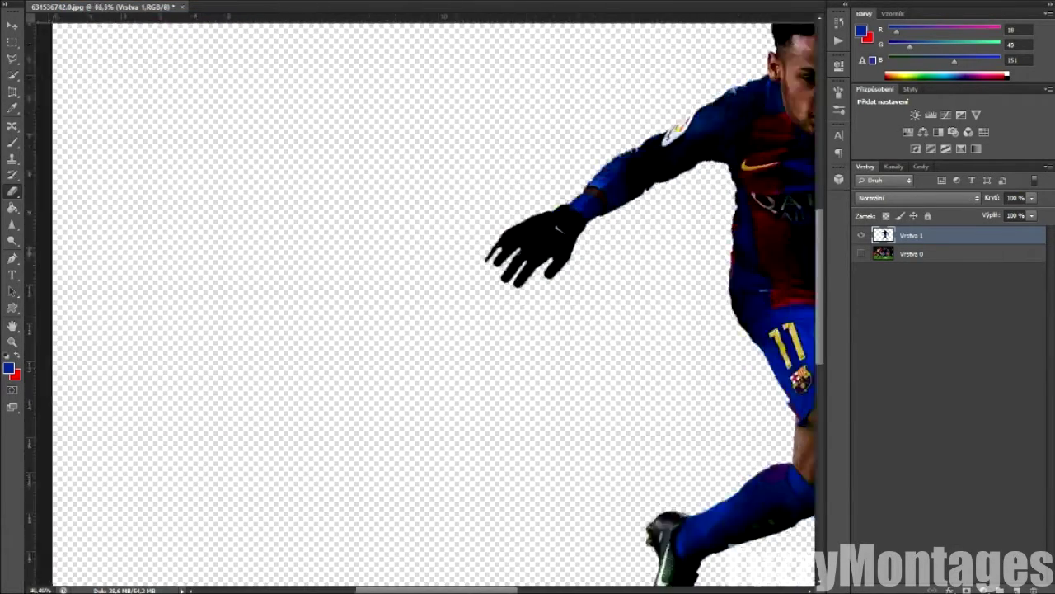
Step: Erase the remaining background fringe around the football and the boots
{"action": "scroll", "coordinate": [742, 371], "scroll_direction": "up", "scroll_amount": 4}
{"action": "scroll", "coordinate": [575, 478], "scroll_direction": "down", "scroll_amount": 3}
{"action": "scroll", "coordinate": [575, 481], "scroll_direction": "up", "scroll_amount": 2}
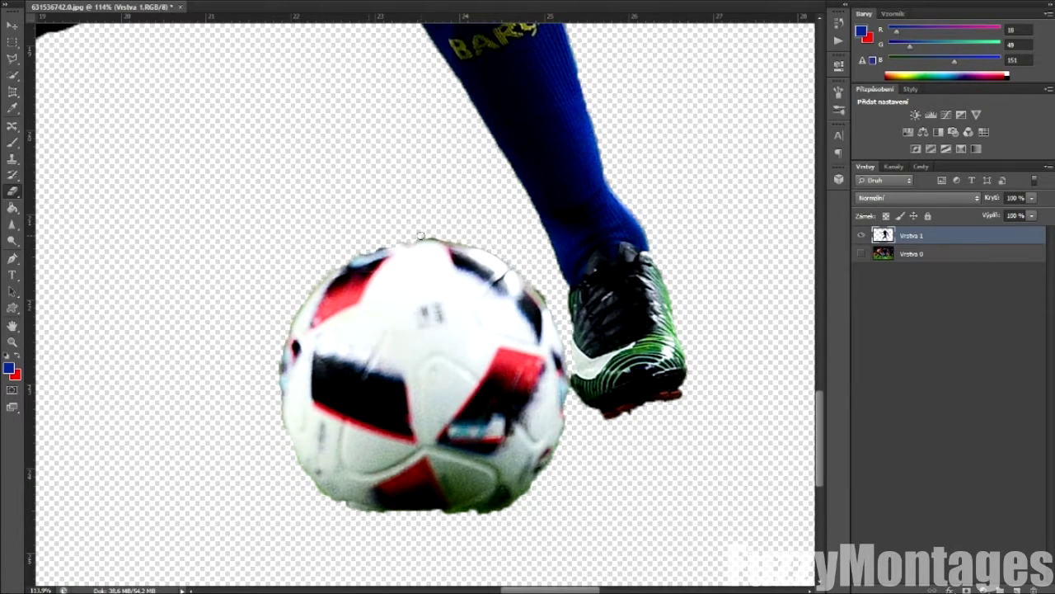
{"action": "scroll", "coordinate": [544, 294], "scroll_direction": "down", "scroll_amount": 4}
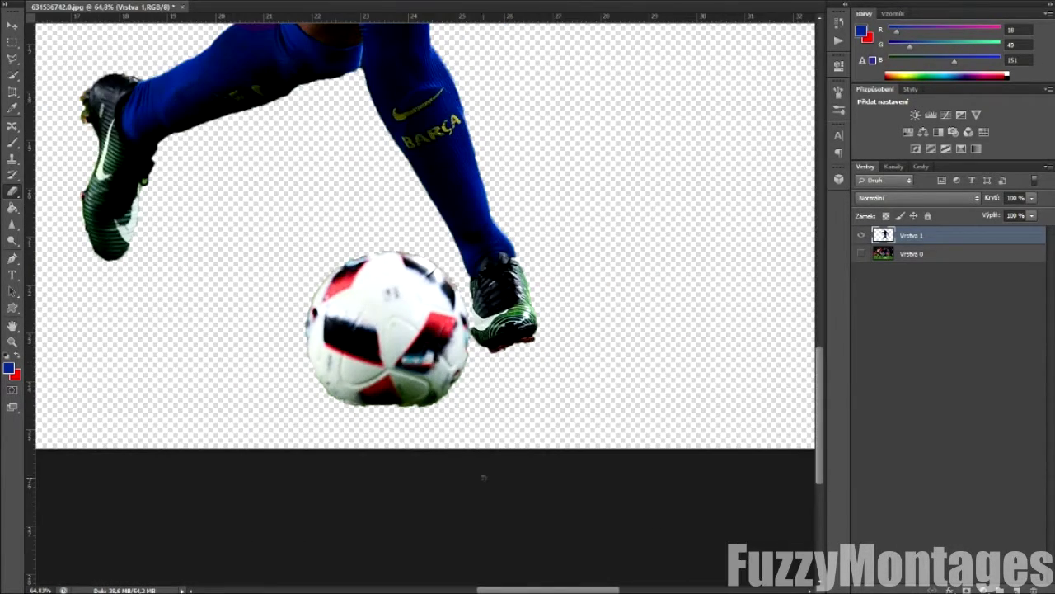
Step: Show the original photo layer Vrstva 0 again and convert it to black and white
{"action": "left_click", "coordinate": [13, 25]}
{"action": "left_click", "coordinate": [862, 254]}
{"action": "left_click", "coordinate": [883, 255]}
{"action": "left_click", "coordinate": [221, 1]}
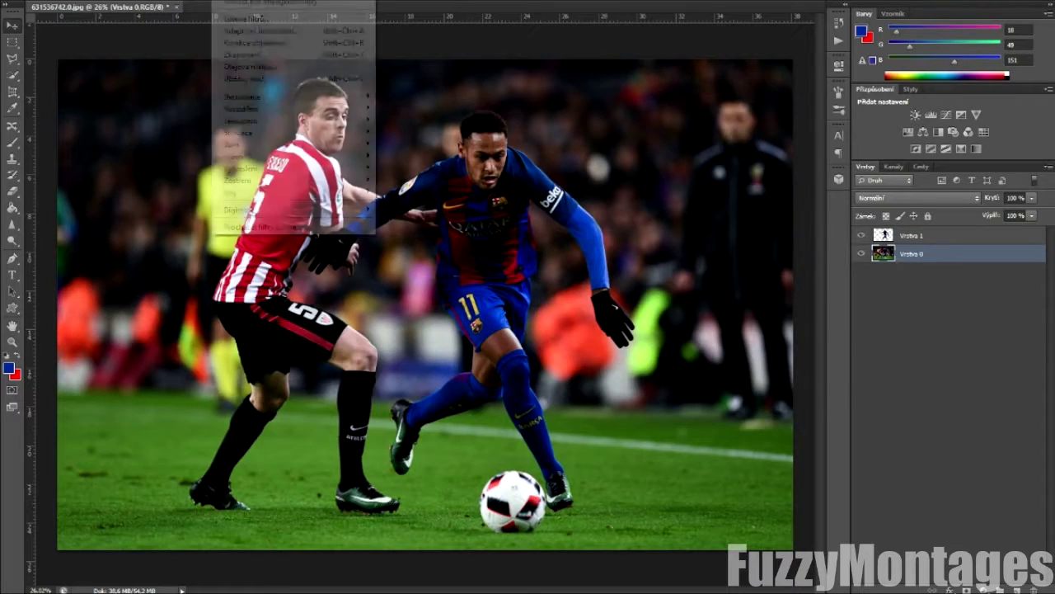
{"action": "mouse_move", "coordinate": [132, 3]}
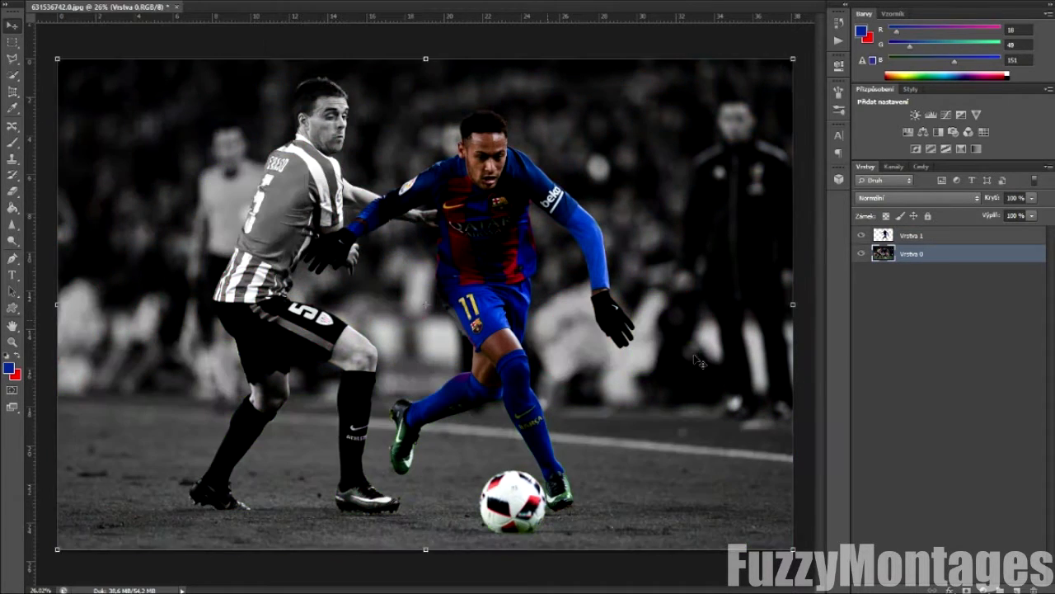
Step: Open Eden Hazard.psd from the Photoshop projekty folder
{"action": "scroll", "coordinate": [532, 354], "scroll_direction": "down", "scroll_amount": 2}
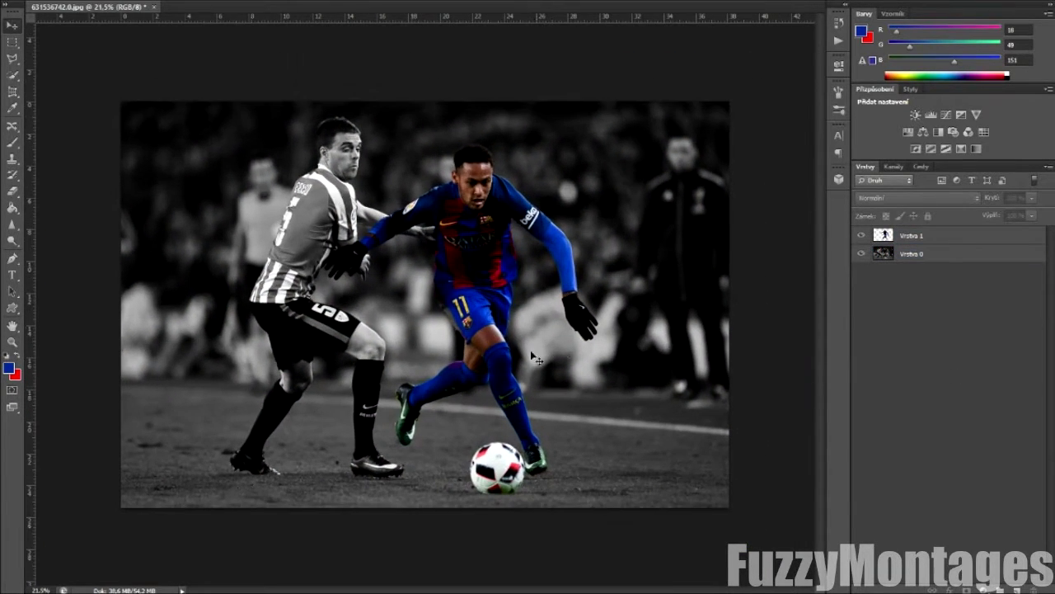
{"action": "key", "text": "ctrl+o"}
{"action": "type", "text": "pho"}
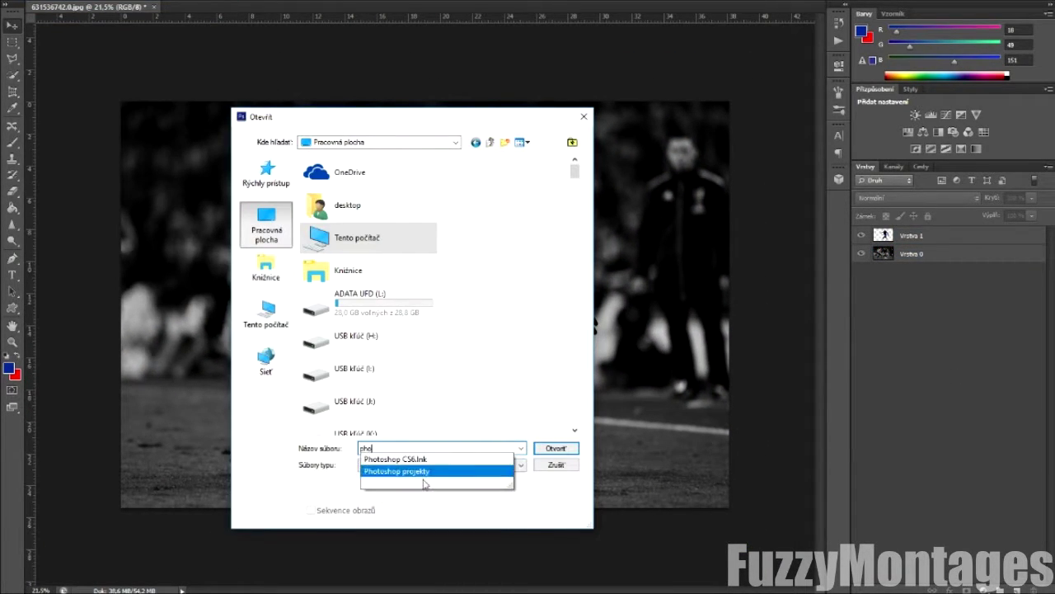
{"action": "left_click", "coordinate": [497, 471]}
{"action": "double_click", "coordinate": [367, 188]}
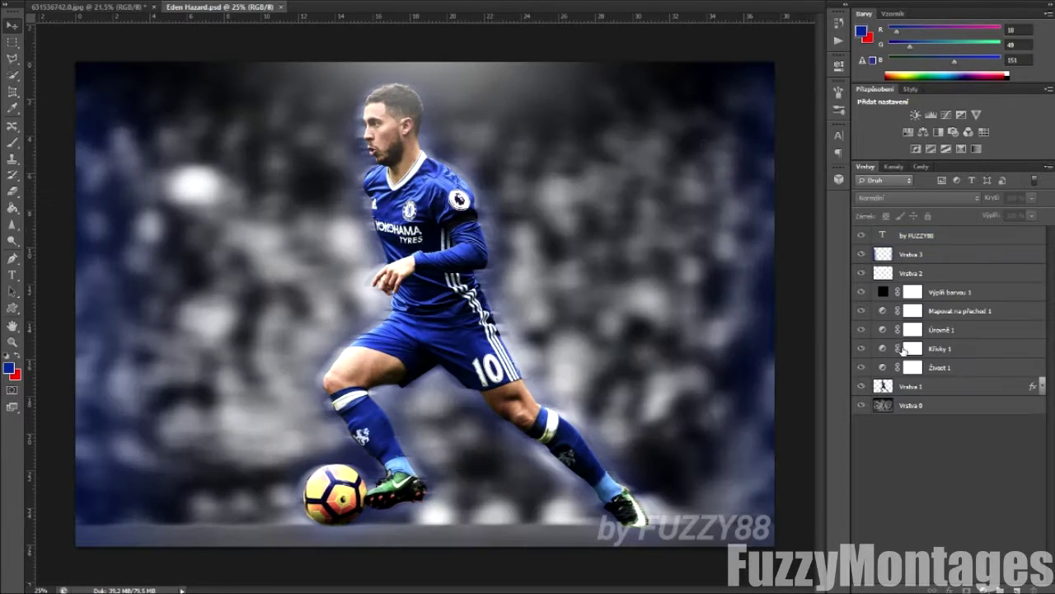
Step: Copy the "by FUZZY88" text layer into the match photo and align it in the photo's lower-right corner
{"action": "left_click_drag", "start_coordinate": [714, 534], "coordinate": [611, 432]}
{"action": "left_click", "coordinate": [939, 504]}
{"action": "left_click", "coordinate": [922, 238]}
{"action": "scroll", "coordinate": [643, 430], "scroll_direction": "up", "scroll_amount": 8}
{"action": "left_click_drag", "start_coordinate": [743, 501], "coordinate": [729, 501]}
{"action": "scroll", "coordinate": [729, 501], "scroll_direction": "down", "scroll_amount": 5}
Step: Copy Vrstva 2 and the fill and adjustment layers down to Živost 1 from Eden Hazard.psd into the match photo
{"action": "left_click", "coordinate": [247, 7]}
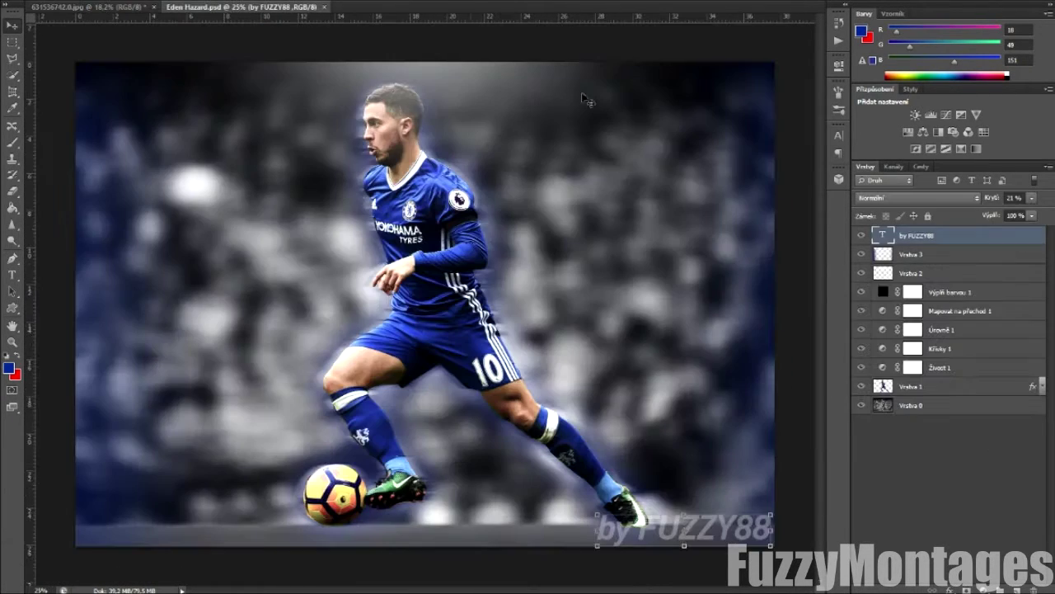
{"action": "left_click", "coordinate": [915, 254]}
{"action": "left_click", "coordinate": [928, 272]}
{"action": "left_click", "coordinate": [938, 369], "text": "shift"}
{"action": "left_click_drag", "start_coordinate": [495, 235], "coordinate": [479, 259]}
{"action": "left_click_drag", "start_coordinate": [174, 204], "coordinate": [171, 204]}
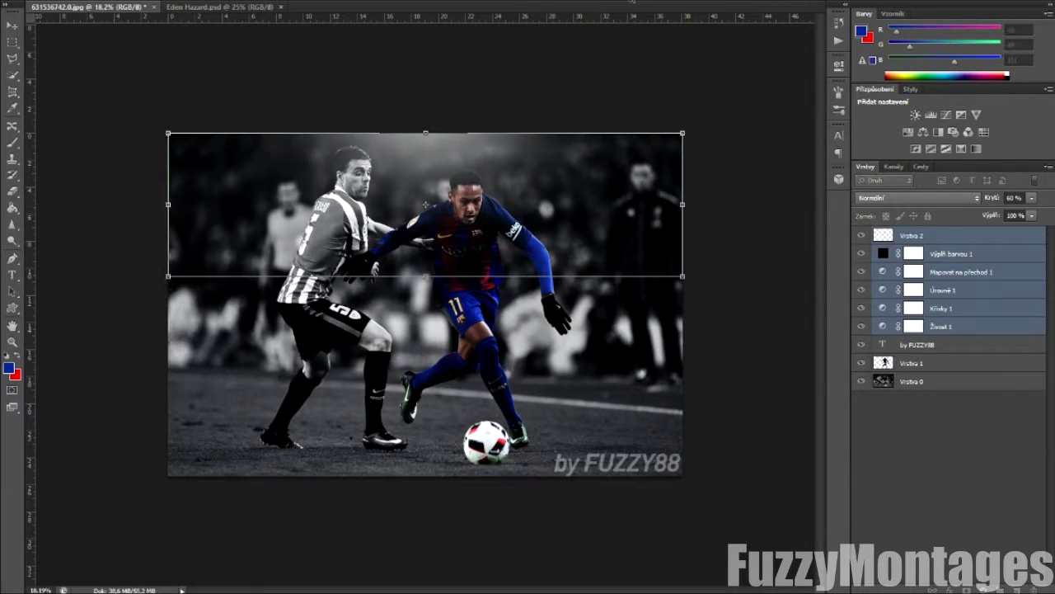
Step: Check Vrstva 3 in Eden Hazard.psd, and add an empty layer with lowered opacity on top of the match photo's layers
{"action": "left_click", "coordinate": [880, 450]}
{"action": "left_click", "coordinate": [243, 10]}
{"action": "left_click", "coordinate": [916, 450]}
{"action": "left_click", "coordinate": [922, 257]}
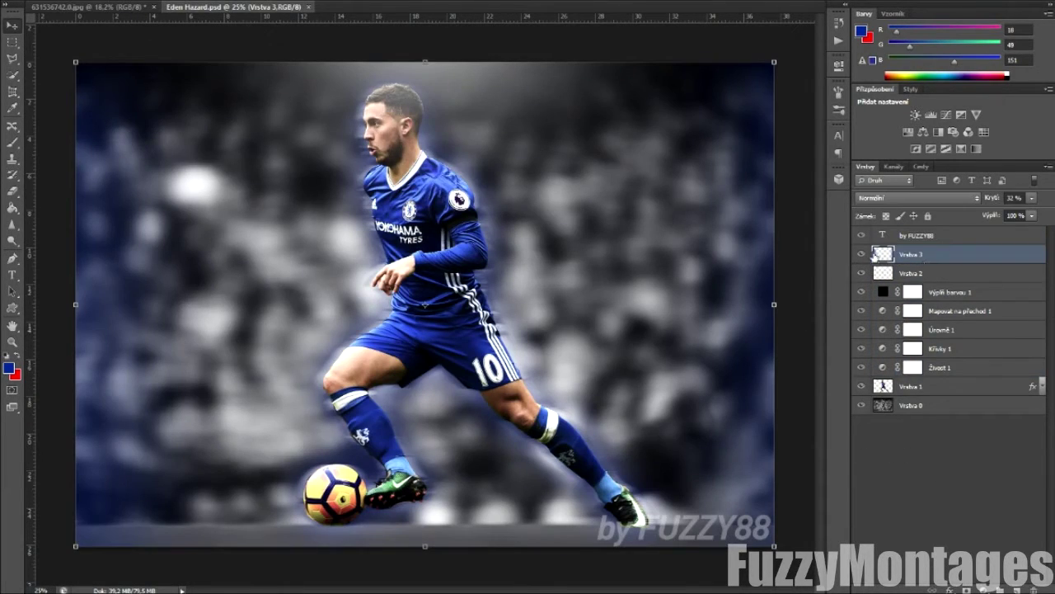
{"action": "left_click", "coordinate": [91, 7]}
{"action": "left_click", "coordinate": [1017, 590]}
{"action": "left_click", "coordinate": [933, 249]}
{"action": "left_click", "coordinate": [1032, 198]}
{"action": "left_click_drag", "start_coordinate": [1031, 214], "coordinate": [1023, 214]}
{"action": "left_click", "coordinate": [921, 245]}
{"action": "left_click", "coordinate": [951, 239]}
Step: Add a red Outer Glow effect to the player layer Vrstva 1
{"action": "scroll", "coordinate": [647, 315], "scroll_direction": "up", "scroll_amount": 2}
{"action": "double_click", "coordinate": [954, 382]}
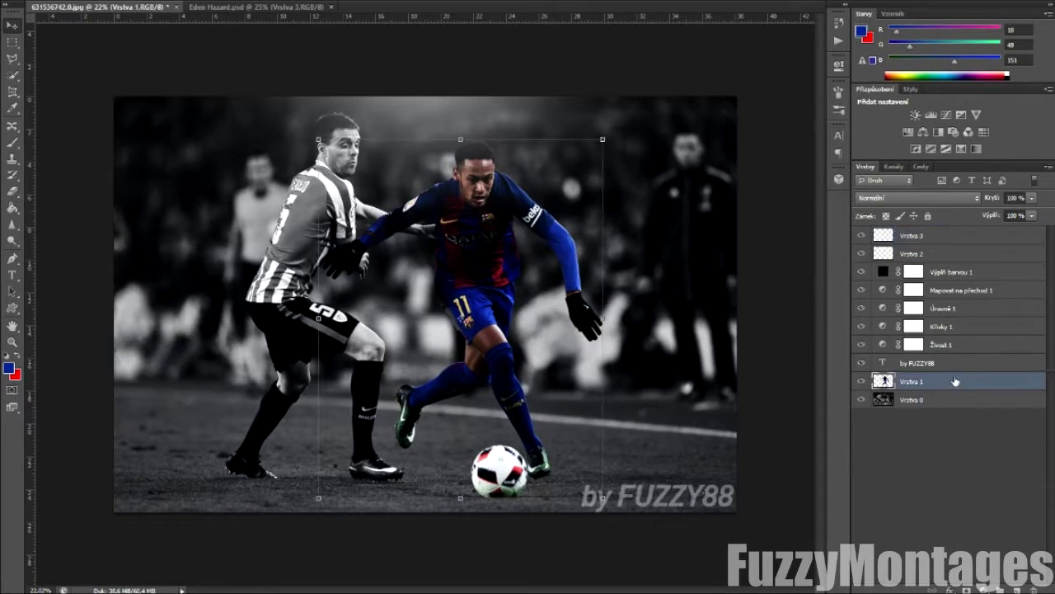
{"action": "left_click", "coordinate": [720, 437]}
{"action": "left_click", "coordinate": [802, 332]}
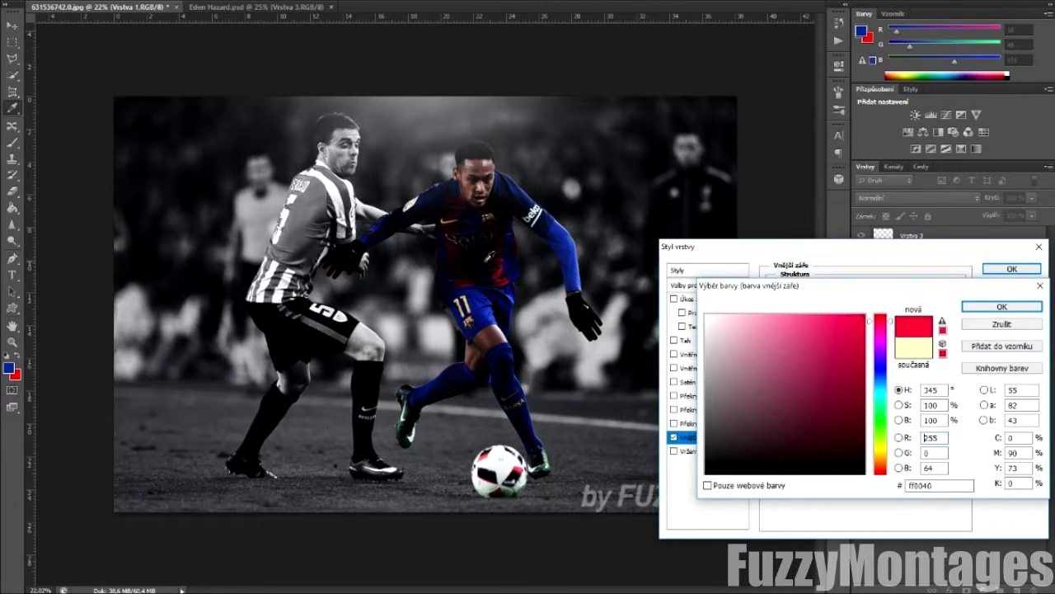
{"action": "left_click", "coordinate": [988, 307]}
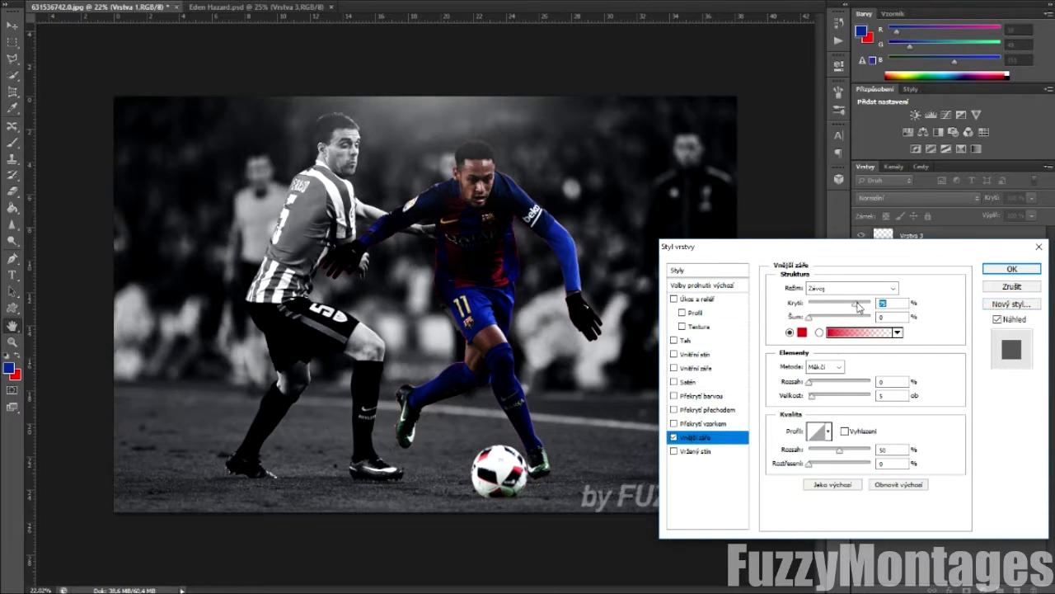
Step: Set the player's Outer Glow to 43% opacity, 22% spread and 100% range, with a larger glow size
{"action": "mouse_move", "coordinate": [812, 396]}
{"action": "left_mouse_down"}
{"action": "mouse_move", "coordinate": [837, 400]}
{"action": "mouse_move", "coordinate": [818, 396]}
{"action": "mouse_move", "coordinate": [881, 379]}
{"action": "mouse_move", "coordinate": [805, 383]}
{"action": "left_mouse_up"}
{"action": "left_click_drag", "start_coordinate": [841, 450], "coordinate": [847, 452]}
{"action": "left_click_drag", "start_coordinate": [826, 388], "coordinate": [838, 392]}
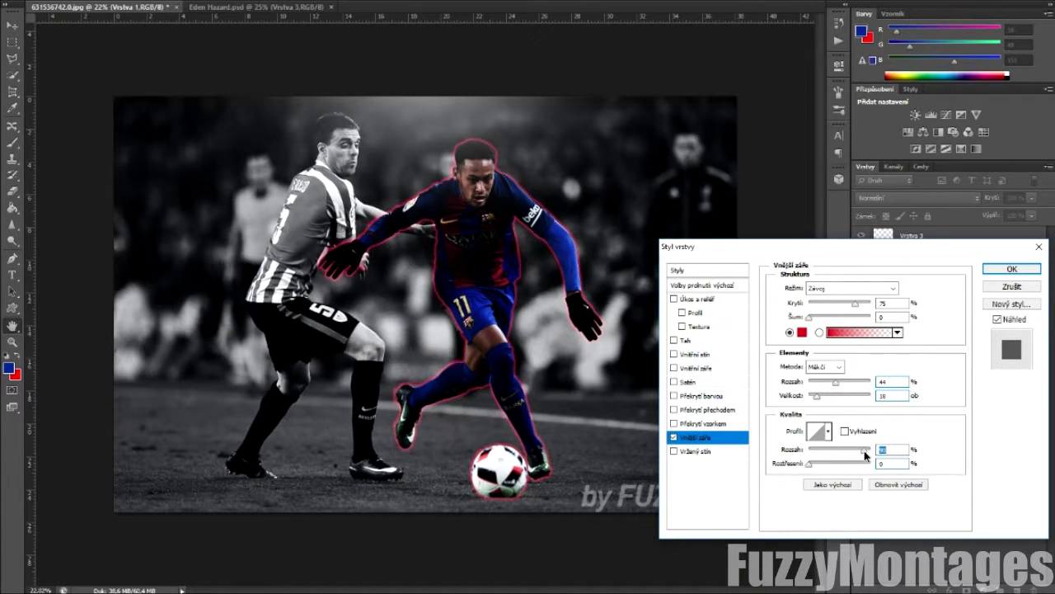
{"action": "left_click", "coordinate": [836, 395]}
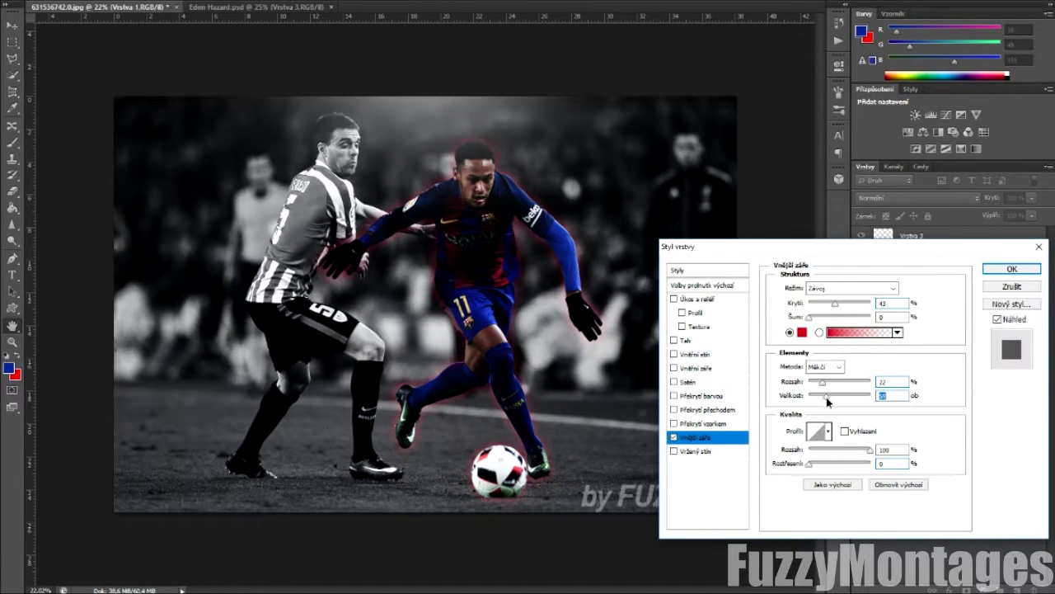
{"action": "left_click", "coordinate": [1011, 269]}
{"action": "left_click", "coordinate": [940, 474]}
Step: Apply a Motion Blur with a 0° angle and 43 pixel distance to the black-and-white background layer
{"action": "scroll", "coordinate": [745, 271], "scroll_direction": "up", "scroll_amount": 1}
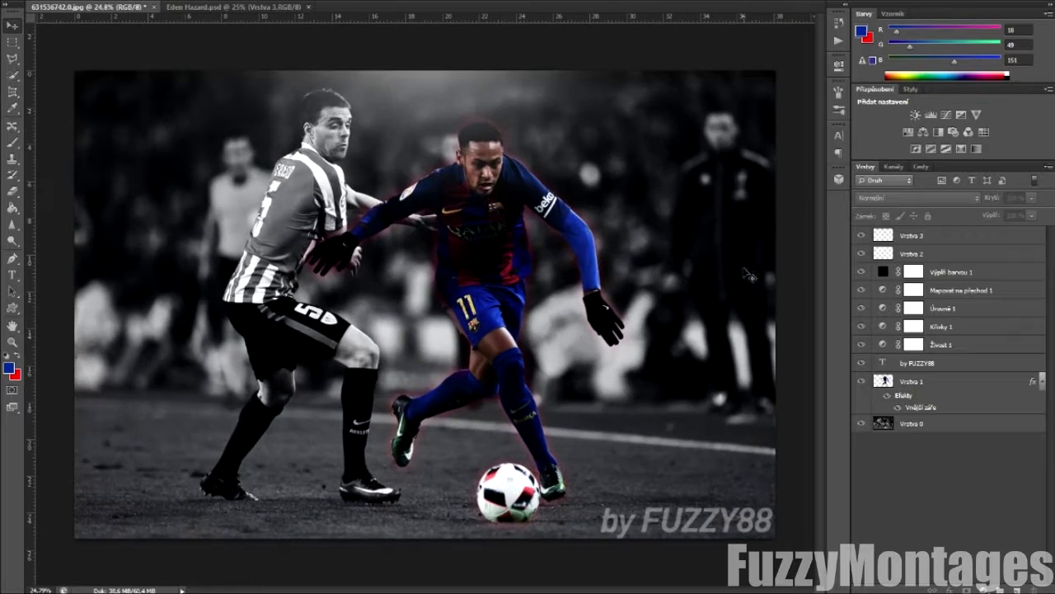
{"action": "left_click", "coordinate": [940, 428]}
{"action": "left_click", "coordinate": [226, 1]}
{"action": "mouse_move", "coordinate": [247, 108]}
{"action": "left_click", "coordinate": [417, 195]}
{"action": "left_click_drag", "start_coordinate": [824, 416], "coordinate": [853, 422]}
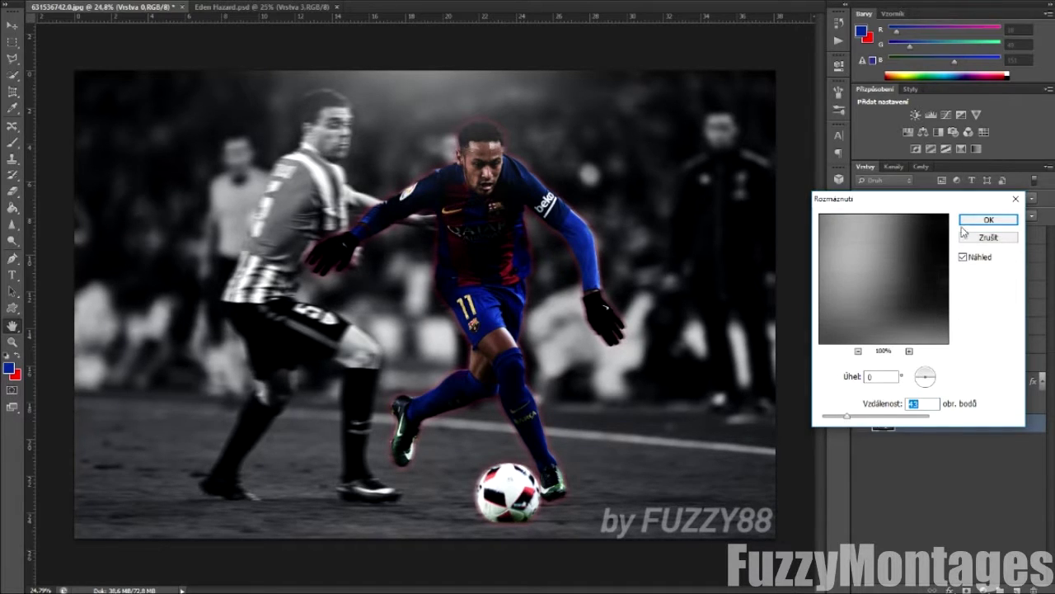
{"action": "left_click", "coordinate": [978, 221]}
{"action": "left_click", "coordinate": [932, 468]}
Step: Add a Brightness/Contrast adjustment above the background layer Vrstva 0 with brightness -19 and contrast 81
{"action": "scroll", "coordinate": [650, 383], "scroll_direction": "down", "scroll_amount": 5}
{"action": "scroll", "coordinate": [699, 381], "scroll_direction": "up", "scroll_amount": 2}
{"action": "left_click", "coordinate": [1043, 381]}
{"action": "left_click", "coordinate": [924, 402]}
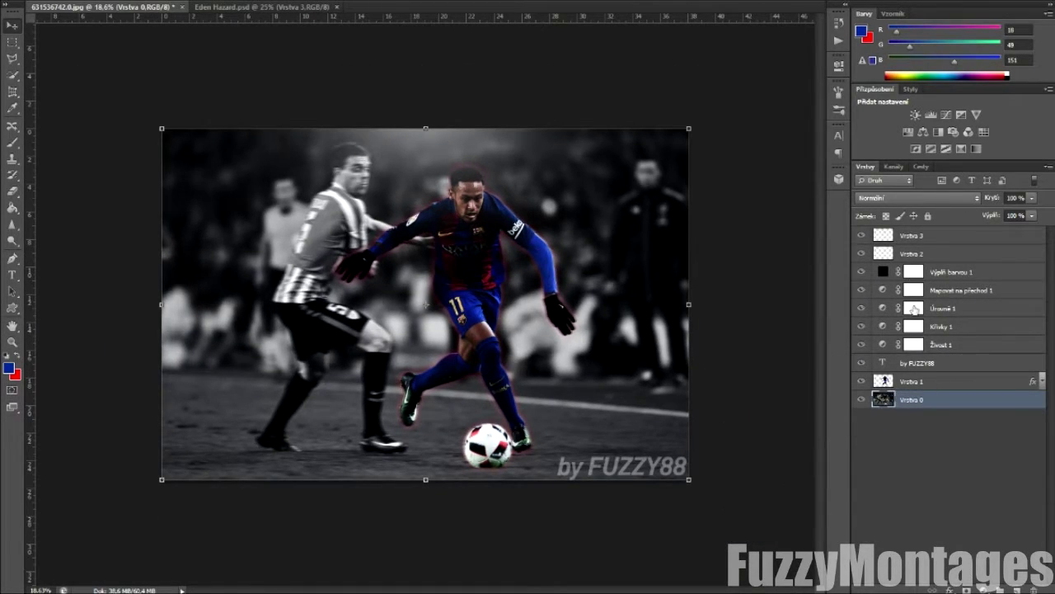
{"action": "left_click", "coordinate": [915, 114]}
{"action": "mouse_move", "coordinate": [731, 128]}
{"action": "left_mouse_down"}
{"action": "mouse_move", "coordinate": [708, 129]}
{"action": "mouse_move", "coordinate": [735, 130]}
{"action": "left_mouse_up"}
{"action": "left_click_drag", "start_coordinate": [732, 155], "coordinate": [793, 154]}
{"action": "left_click_drag", "start_coordinate": [735, 128], "coordinate": [728, 127]}
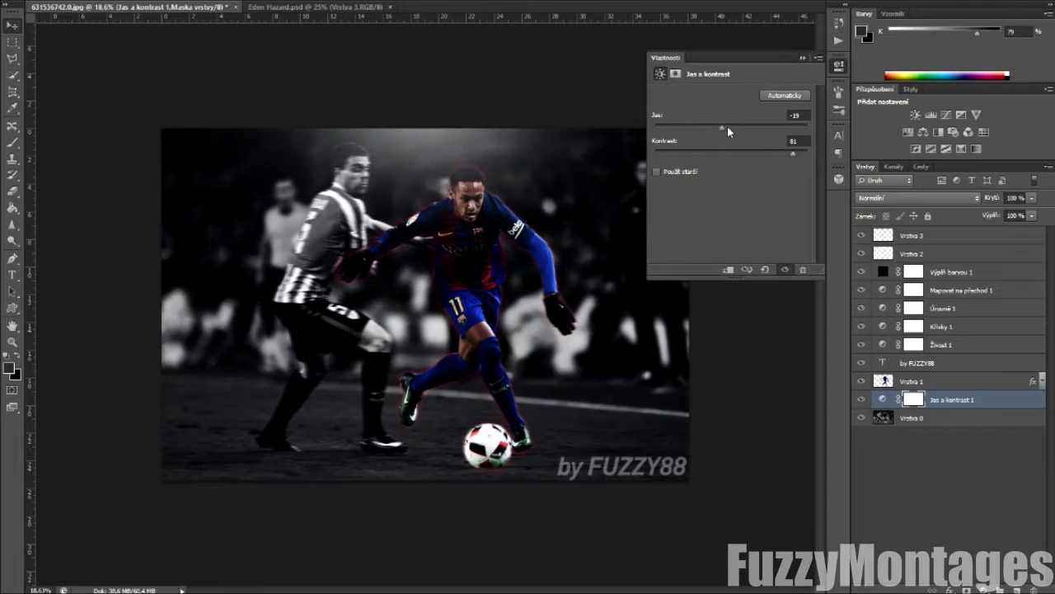
{"action": "left_click", "coordinate": [914, 466]}
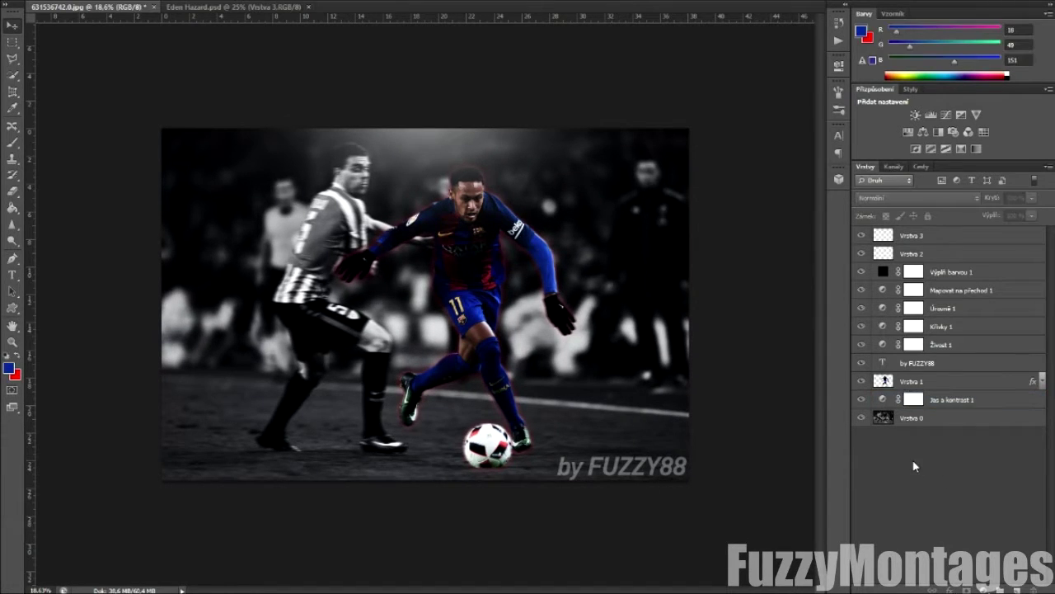
Step: Soften the player's Outer Glow by setting its opacity to 22%, spread to 11% and size to 166 pixels
{"action": "double_click", "coordinate": [1001, 381]}
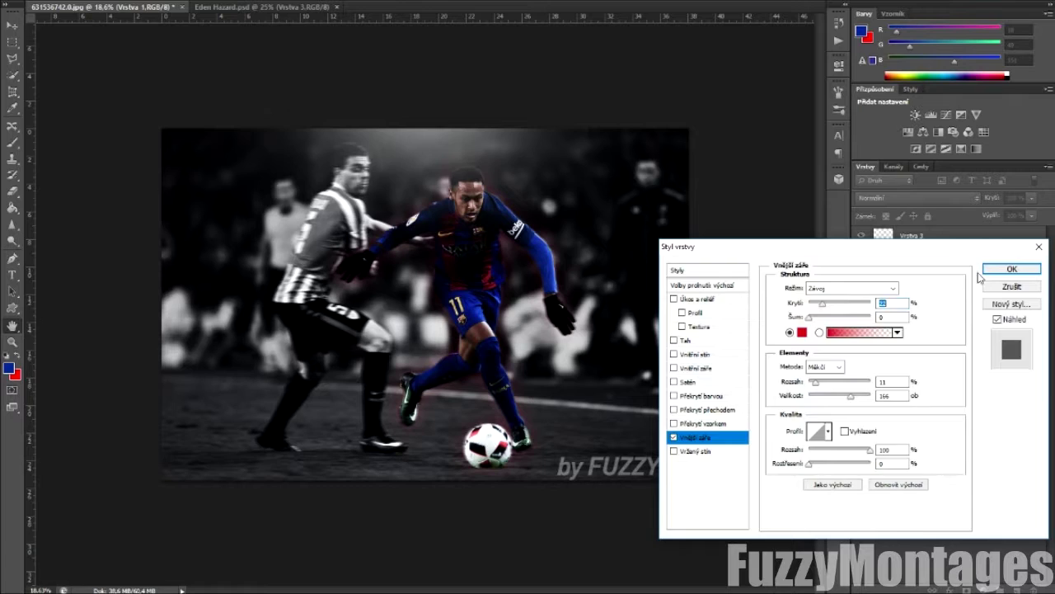
{"action": "left_click", "coordinate": [1010, 270]}
{"action": "left_click", "coordinate": [917, 463]}
{"action": "scroll", "coordinate": [577, 286], "scroll_direction": "up", "scroll_amount": 4}
{"action": "scroll", "coordinate": [578, 287], "scroll_direction": "up", "scroll_amount": 5}
{"action": "scroll", "coordinate": [548, 376], "scroll_direction": "down", "scroll_amount": 7}
Step: Create a new empty layer and move it to the top of the layer stack
{"action": "left_click", "coordinate": [943, 419]}
{"action": "left_click", "coordinate": [944, 445]}
{"action": "left_click", "coordinate": [950, 272]}
{"action": "left_click", "coordinate": [947, 417]}
{"action": "left_click", "coordinate": [1017, 589]}
{"action": "key", "text": "ctrl+shift+bracketright"}
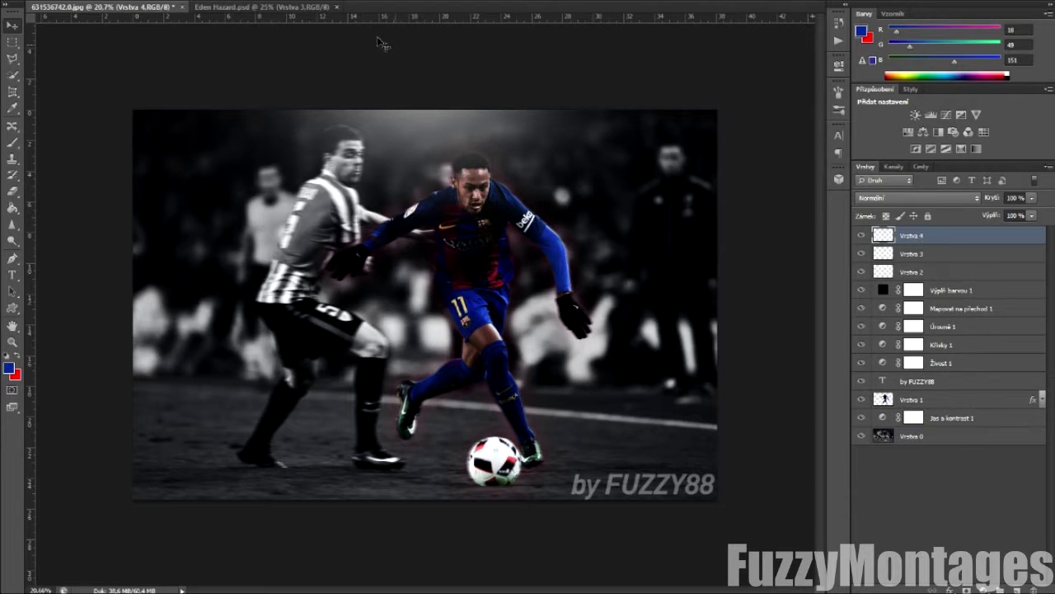
Step: Undo the trial brush dab and set the foreground colour to a deep red
{"action": "left_click", "coordinate": [184, 147]}
{"action": "key", "text": "ctrl+z"}
{"action": "left_click", "coordinate": [9, 368]}
{"action": "left_click", "coordinate": [880, 315]}
{"action": "left_click", "coordinate": [865, 338]}
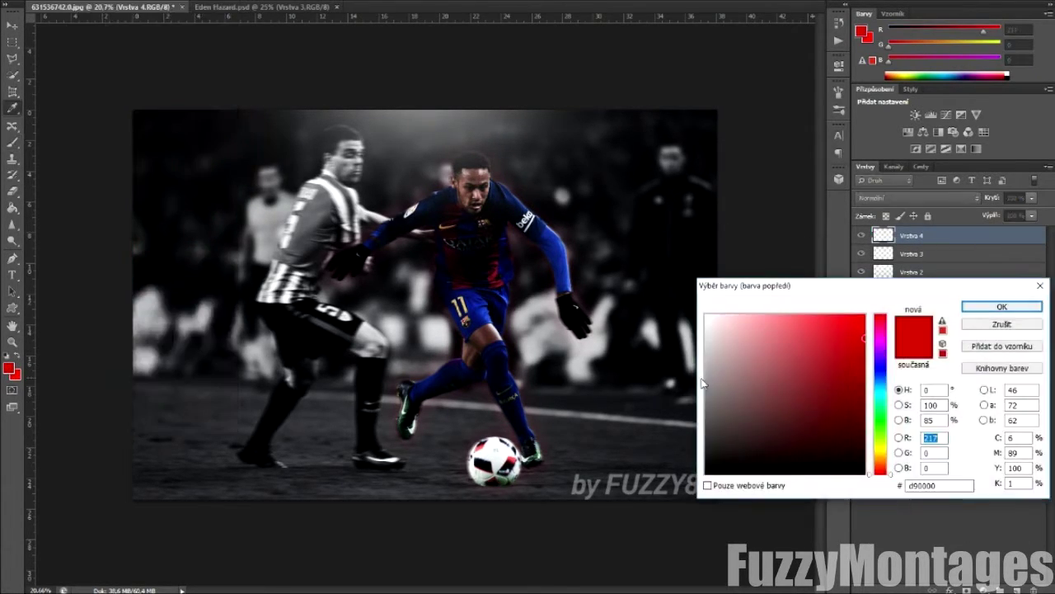
{"action": "left_click", "coordinate": [1002, 307]}
{"action": "left_click", "coordinate": [115, 159]}
{"action": "left_click", "coordinate": [117, 213]}
{"action": "key", "text": "ctrl+z"}
{"action": "key", "text": "ctrl+alt+z"}
Step: Adjust the brush and paint a soft red band down the photo's left edge, undoing the stroke on the right edge
{"action": "left_click", "coordinate": [43, 1]}
{"action": "key", "text": "Return"}
{"action": "mouse_move", "coordinate": [118, 129]}
{"action": "left_mouse_down"}
{"action": "mouse_move", "coordinate": [102, 183]}
{"action": "mouse_move", "coordinate": [107, 412]}
{"action": "left_mouse_up"}
{"action": "left_click_drag", "start_coordinate": [748, 152], "coordinate": [742, 200]}
{"action": "key", "text": "ctrl+z"}
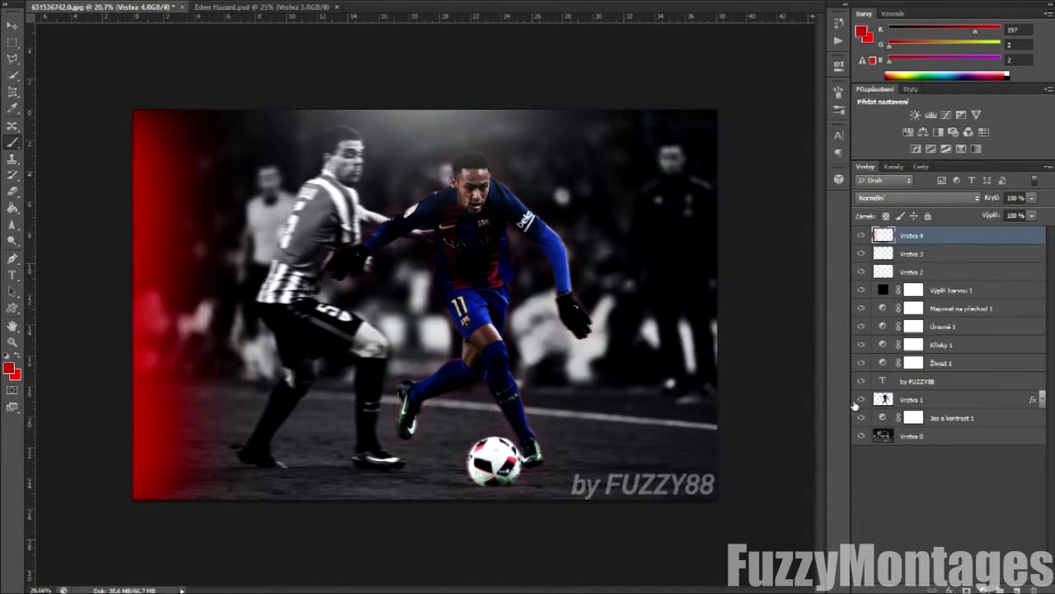
Step: Duplicate the red band layer and transform the copy so it covers the photo's right edge
{"action": "key", "text": "ctrl+j"}
{"action": "key", "text": "ctrl+t"}
{"action": "left_click_drag", "start_coordinate": [239, 162], "coordinate": [686, 158]}
{"action": "left_click_drag", "start_coordinate": [657, 100], "coordinate": [644, 510]}
{"action": "key", "text": "Return"}
Step: Lower the opacity of the two red band layers, Vrstva 4 and its copy, to a subtle tint
{"action": "left_click", "coordinate": [940, 556]}
{"action": "scroll", "coordinate": [681, 430], "scroll_direction": "down", "scroll_amount": 1}
{"action": "left_click", "coordinate": [920, 235]}
{"action": "left_click", "coordinate": [912, 254], "text": "ctrl"}
{"action": "left_click", "coordinate": [1032, 198]}
{"action": "left_click_drag", "start_coordinate": [1033, 213], "coordinate": [1002, 214]}
{"action": "left_click", "coordinate": [916, 519]}
{"action": "scroll", "coordinate": [646, 378], "scroll_direction": "down", "scroll_amount": 2}
{"action": "left_click", "coordinate": [948, 254]}
{"action": "left_click", "coordinate": [963, 238], "text": "ctrl"}
{"action": "left_click", "coordinate": [1032, 198]}
{"action": "left_click", "coordinate": [889, 508]}
{"action": "key", "text": "ctrl+0"}
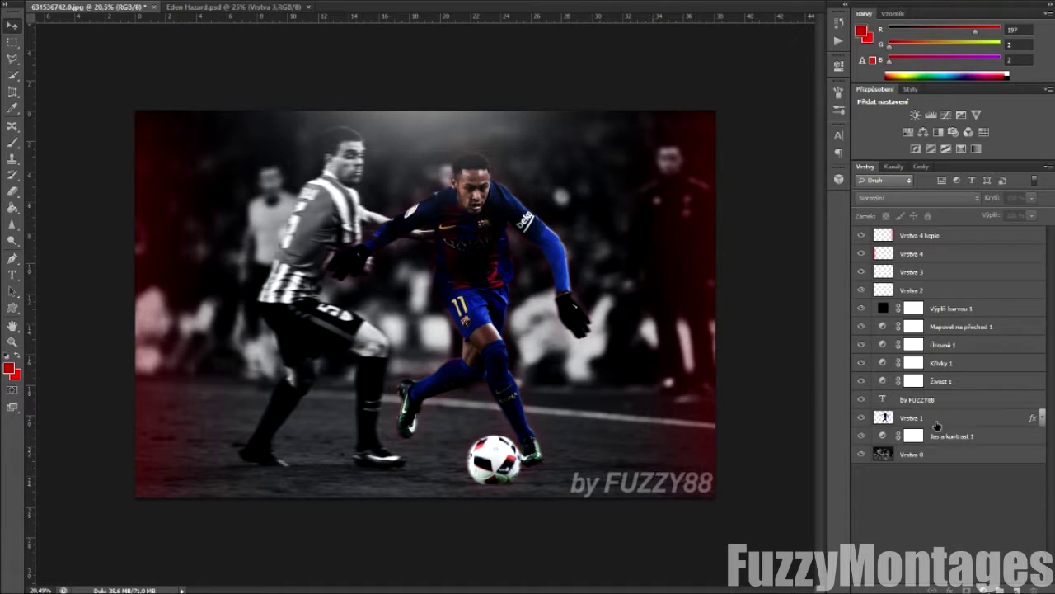
Step: Try brightening the picture with a Brightness/Contrast adjustment above the player layer
{"action": "left_click", "coordinate": [937, 425]}
{"action": "left_click", "coordinate": [916, 114]}
{"action": "left_click_drag", "start_coordinate": [732, 126], "coordinate": [741, 126]}
{"action": "left_click_drag", "start_coordinate": [703, 129], "coordinate": [762, 127]}
{"action": "key", "text": "Delete"}
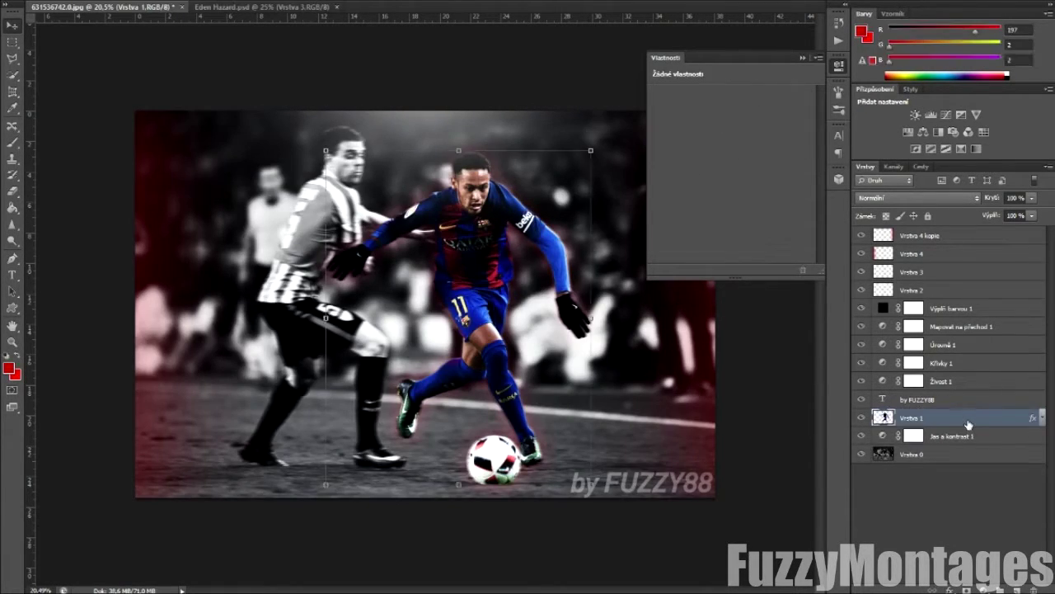
{"action": "left_click", "coordinate": [802, 58]}
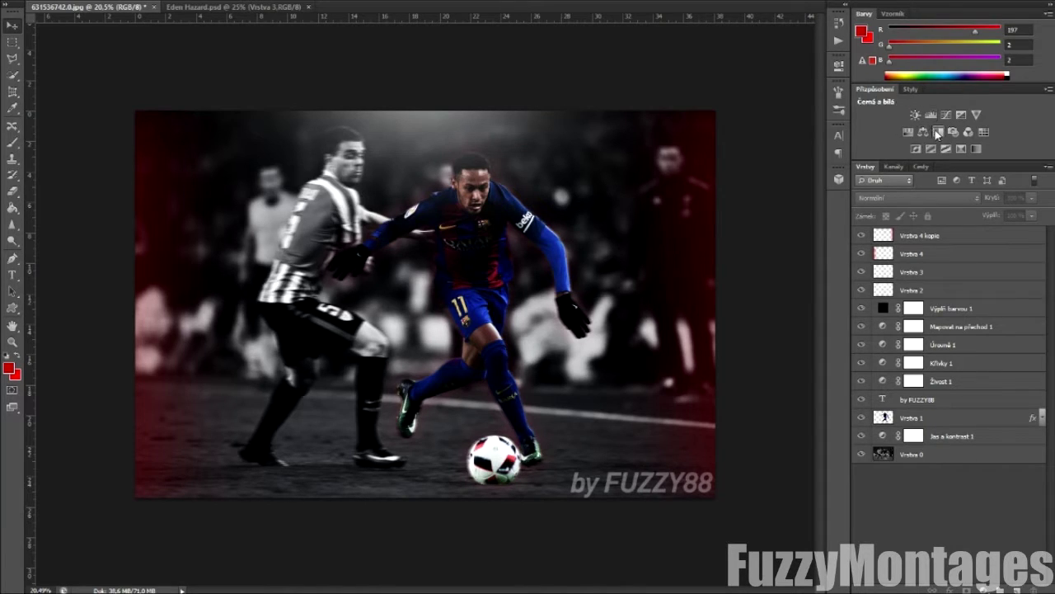
{"action": "left_click", "coordinate": [912, 486]}
{"action": "left_click", "coordinate": [949, 235]}
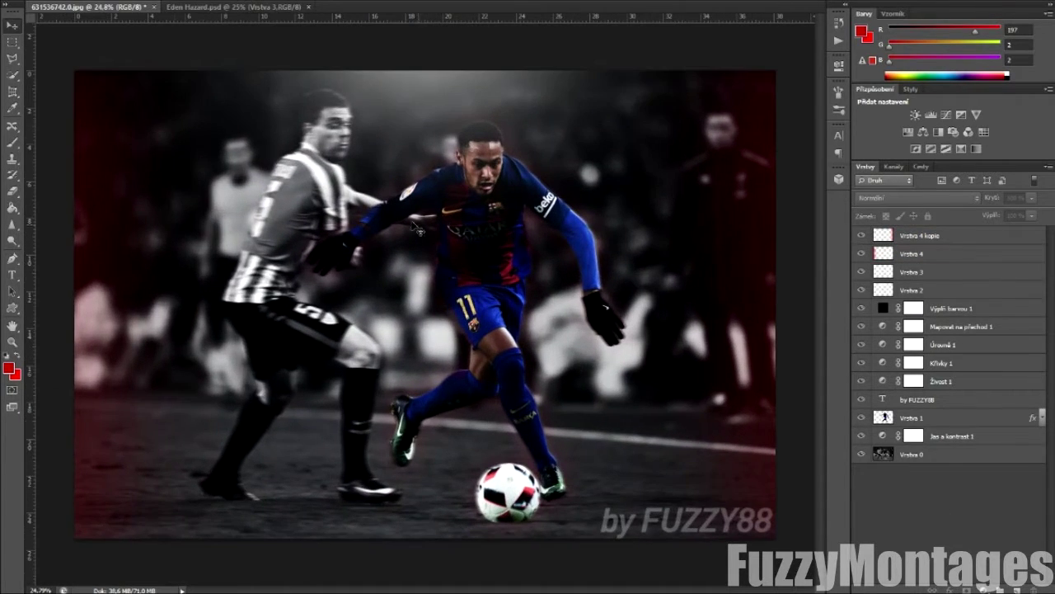
Step: Save a flattened copy of the montage as the JPEG file Neymar 1.jpg in the Obrázky folder
{"action": "key", "text": "ctrl+shift+s"}
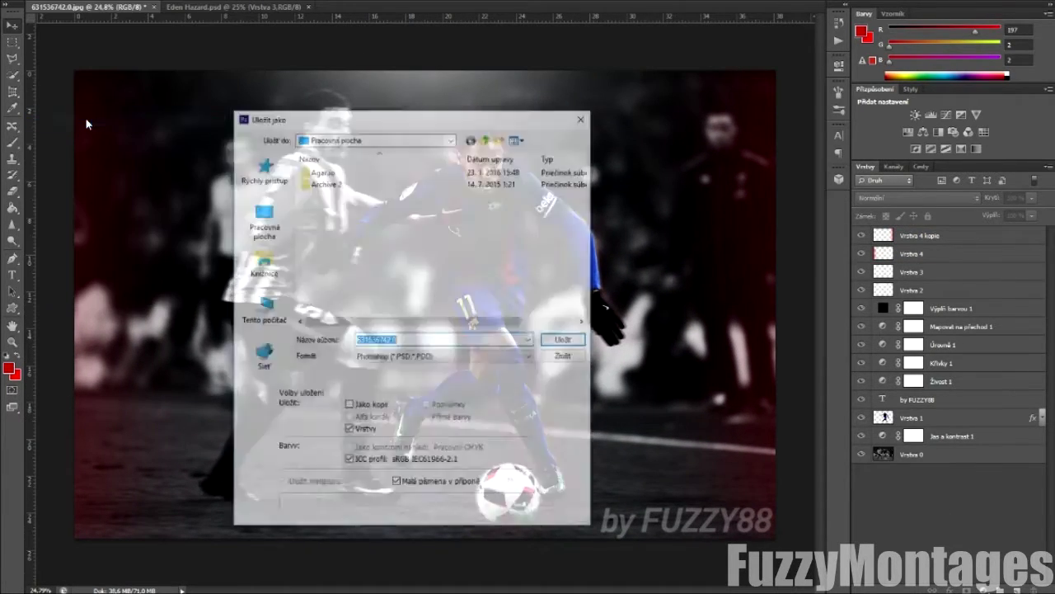
{"action": "left_click", "coordinate": [446, 357]}
{"action": "left_click", "coordinate": [436, 425]}
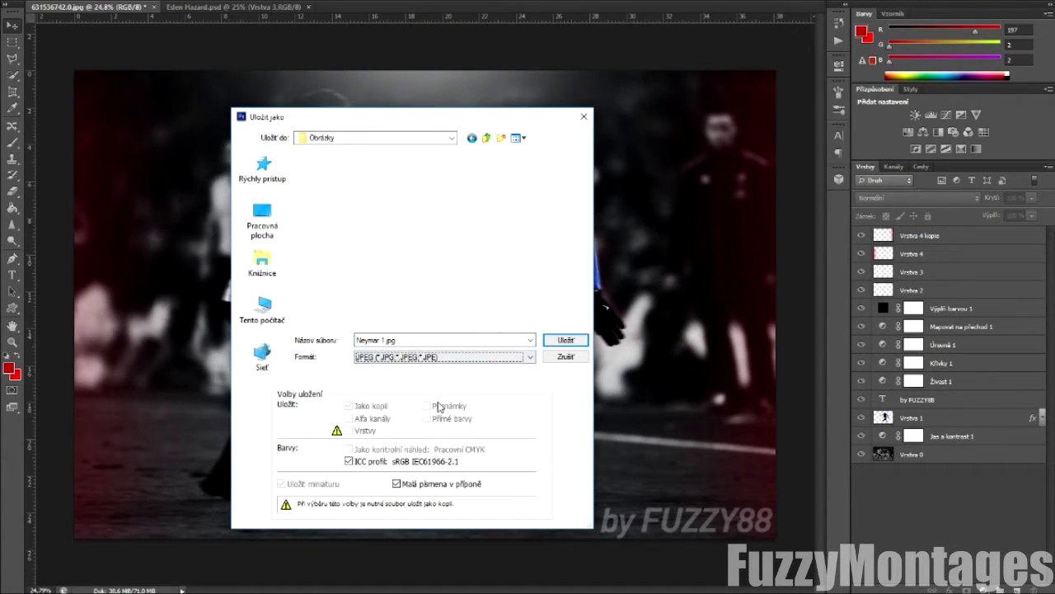
{"action": "left_click", "coordinate": [565, 339]}
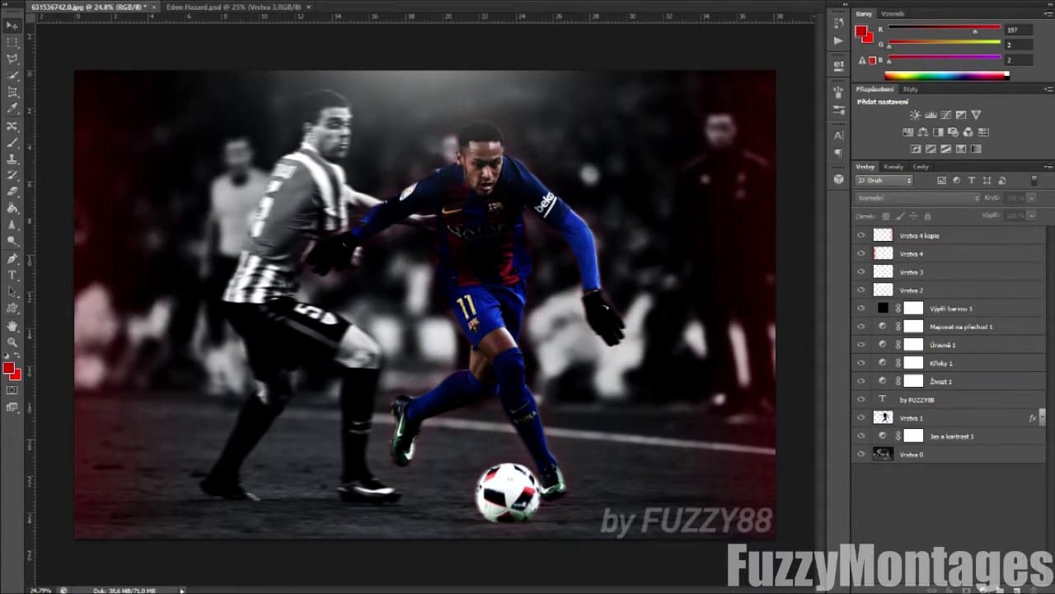
Step: Start saving the layered document in Photoshop format and browse the desktop folders for the Photoshop projects folder
{"action": "left_click", "coordinate": [123, 125]}
{"action": "left_click", "coordinate": [271, 221]}
{"action": "left_click", "coordinate": [394, 259]}
{"action": "scroll", "coordinate": [391, 247], "scroll_direction": "down", "scroll_amount": 8}
{"action": "double_click", "coordinate": [373, 167]}
{"action": "left_click", "coordinate": [475, 139]}
{"action": "scroll", "coordinate": [371, 245], "scroll_direction": "down", "scroll_amount": 1}
{"action": "key", "text": "p"}
{"action": "key", "text": "p"}
{"action": "key", "text": "p"}
{"action": "key", "text": "p"}
{"action": "key", "text": "p"}
{"action": "key", "text": "p"}
{"action": "key", "text": "p"}
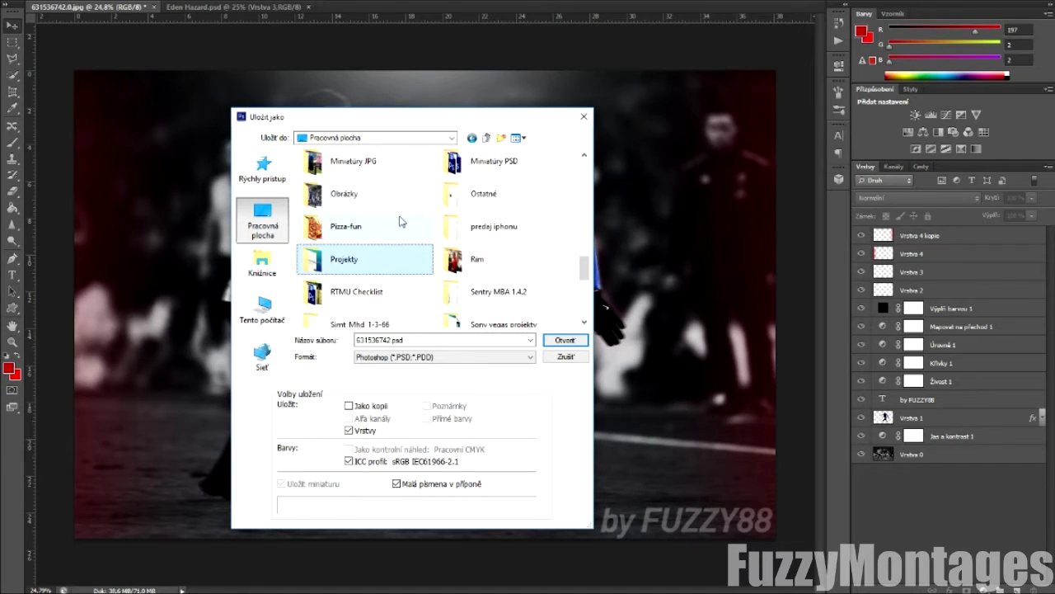
Step: Search by name for the Photoshop projekty folder, first among the desktop folders and then across the computer
{"action": "key", "text": "p"}
{"action": "key", "text": "Tab"}
{"action": "type", "text": "ph"}
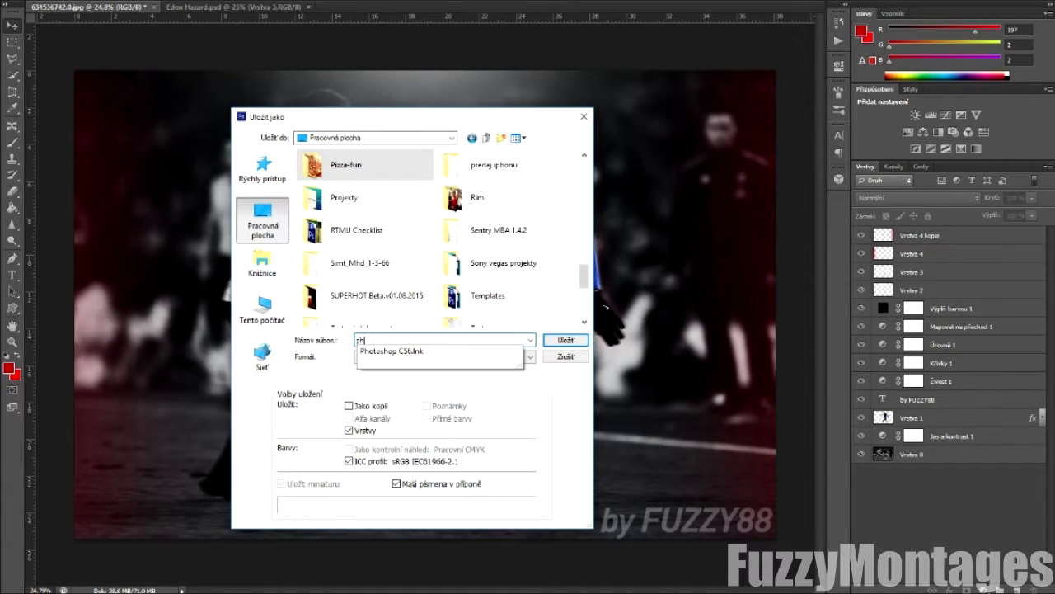
{"action": "double_click", "coordinate": [349, 168]}
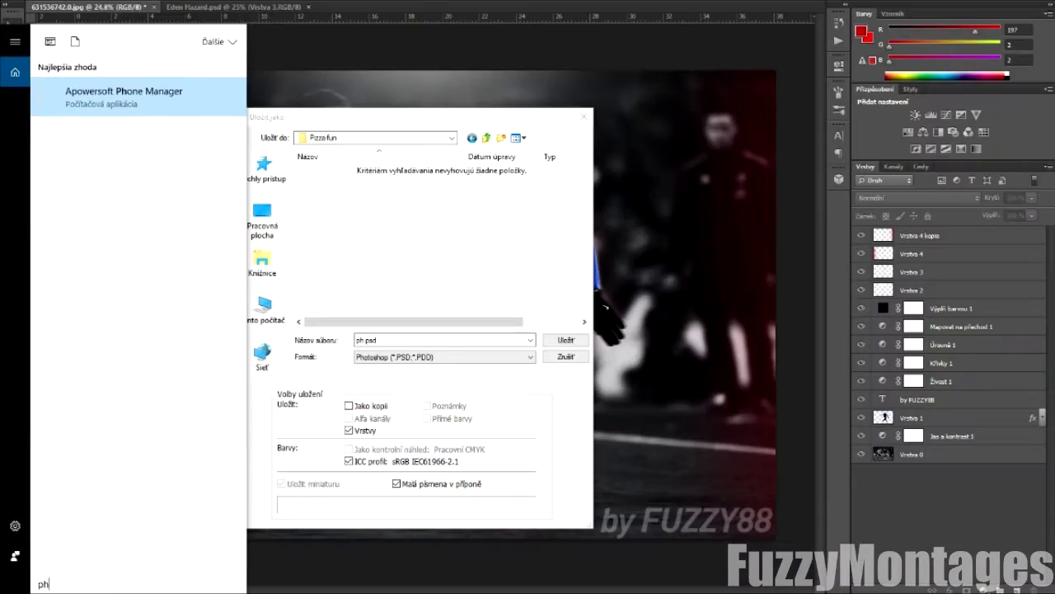
{"action": "type", "text": "ot"}
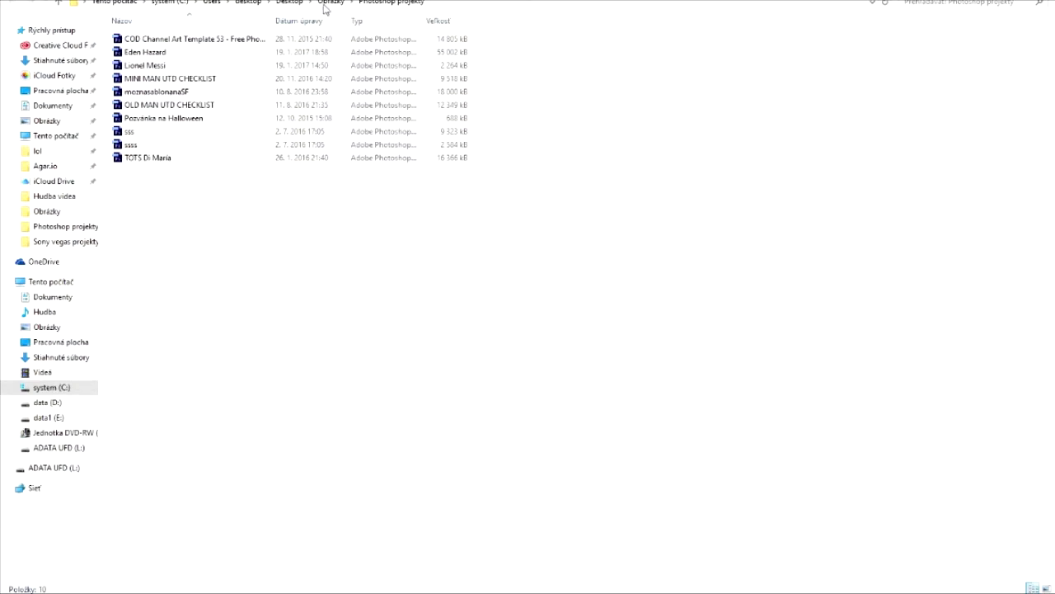
{"action": "key", "text": "alt+Left"}
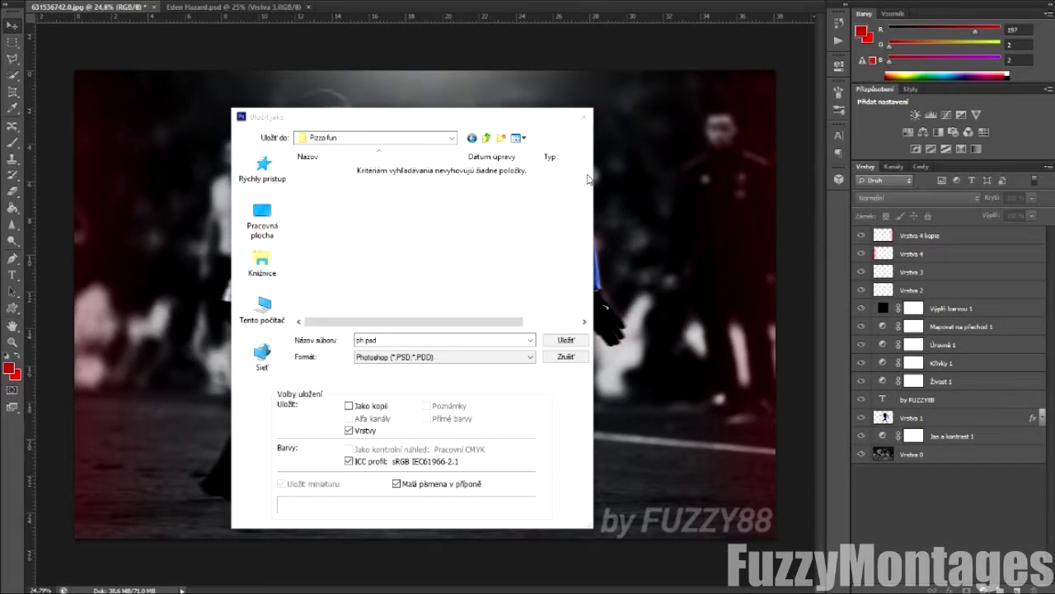
Step: Save the layered document as Neymar in Photoshop PSD format in the Photoshop projekty folder
{"action": "left_click", "coordinate": [262, 219]}
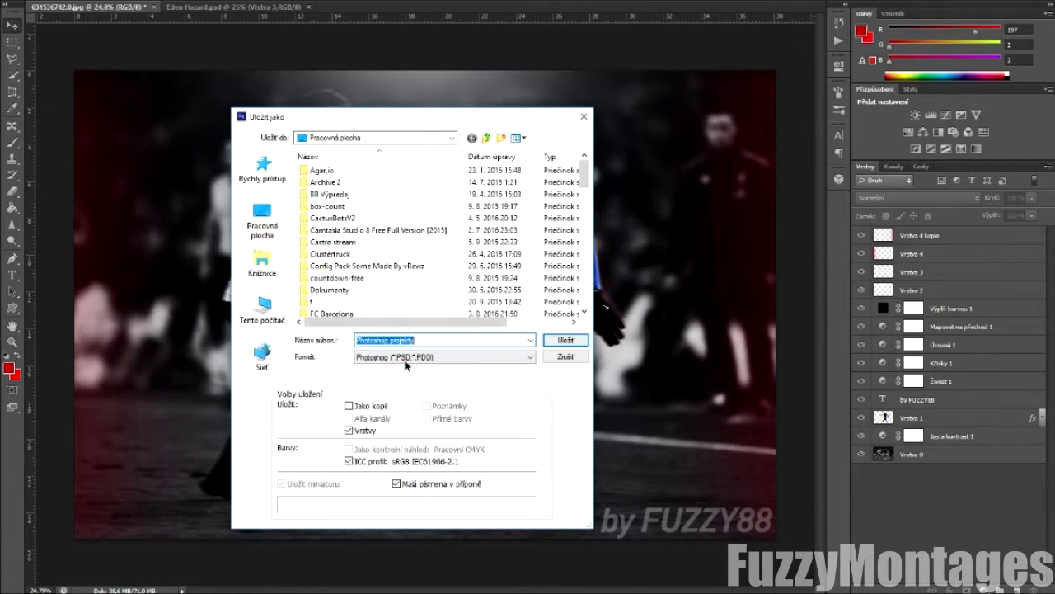
{"action": "key", "text": "Return"}
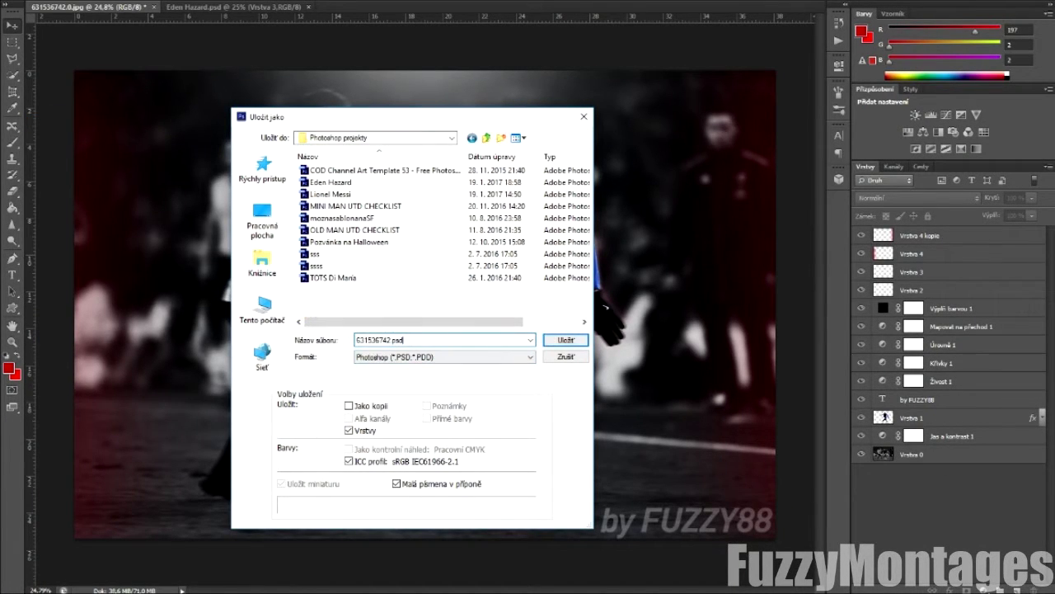
{"action": "type", "text": "Neymar"}
{"action": "key", "text": "Return"}
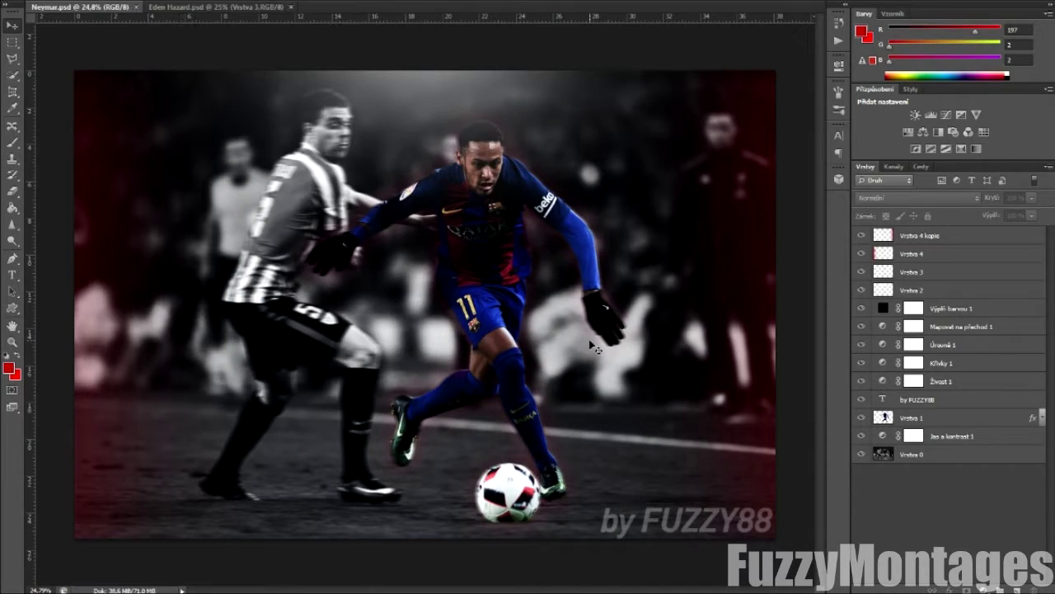